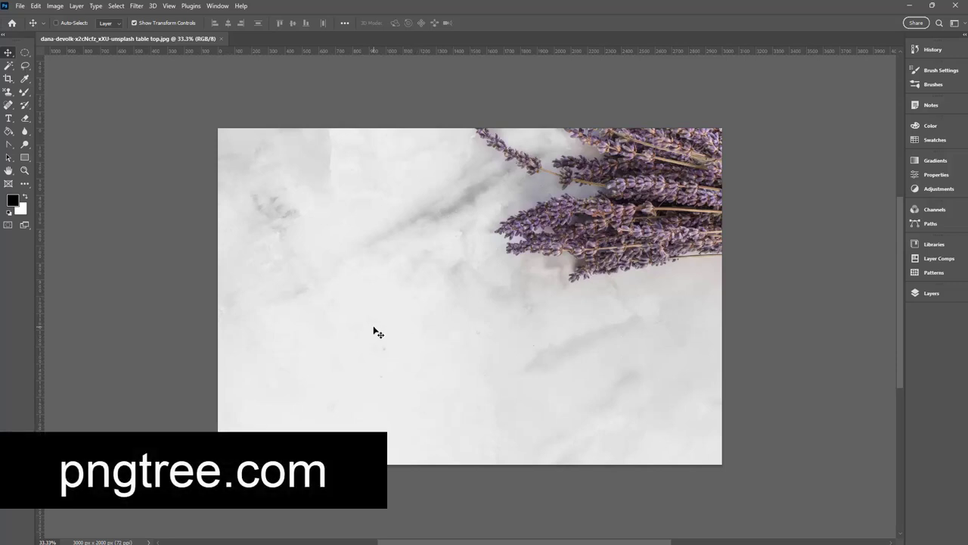
Open the black coffee cup PNG from recent files and show its layers.
click(18, 5)
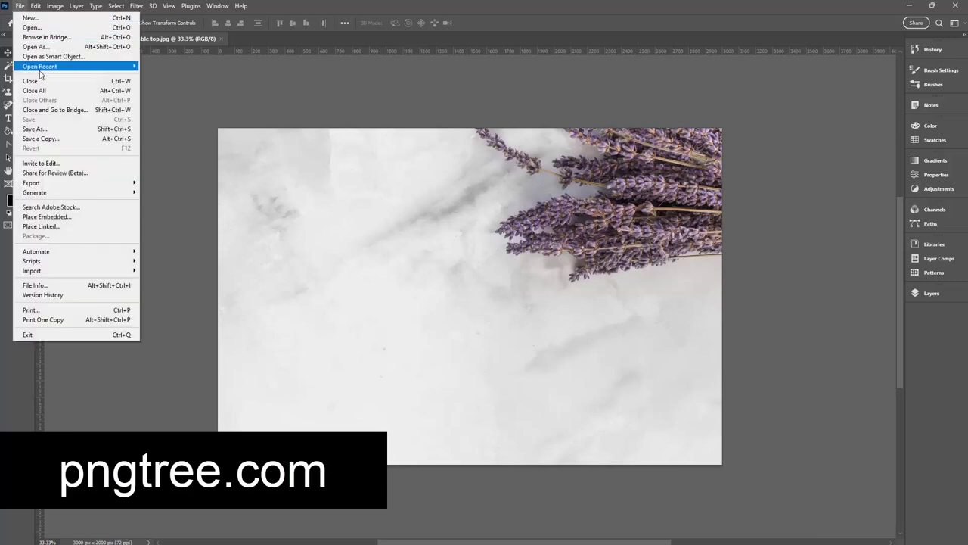
mouse_move(42, 68)
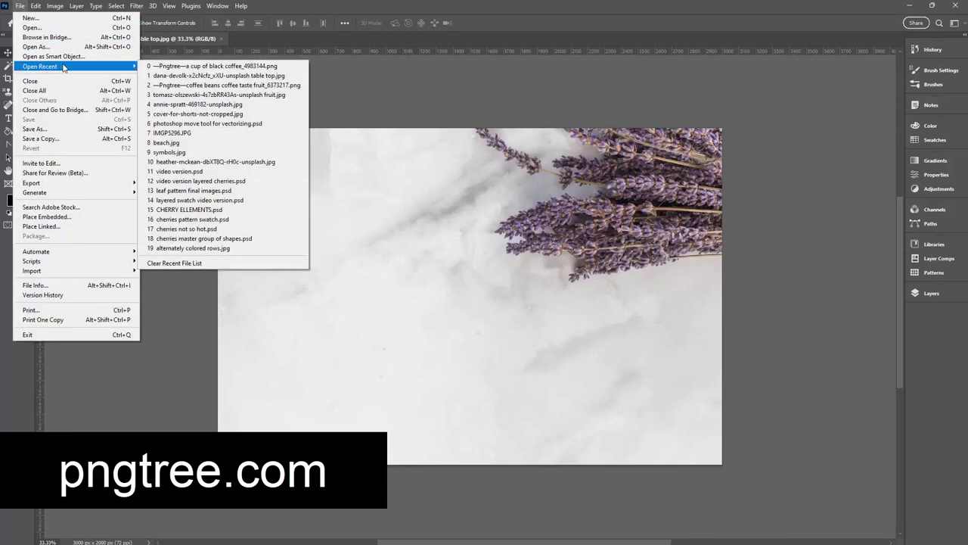
click(179, 68)
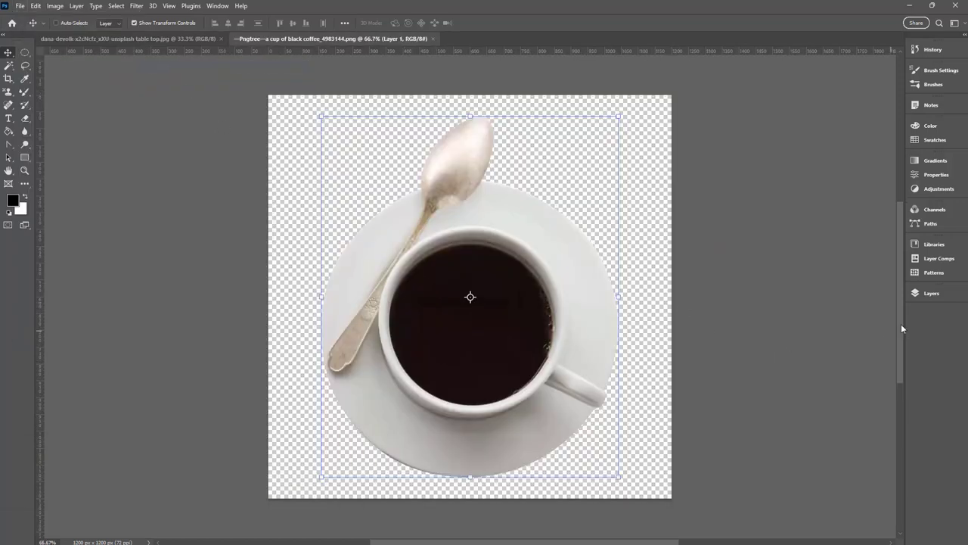
click(929, 295)
click(817, 377)
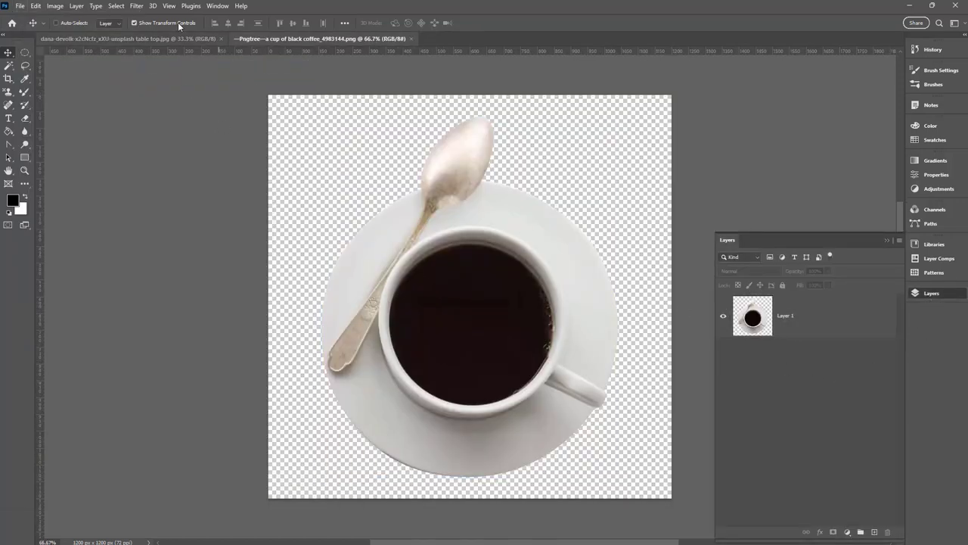
Open the coffee beans PNG from recent files, then return to the coffee cup image.
click(18, 6)
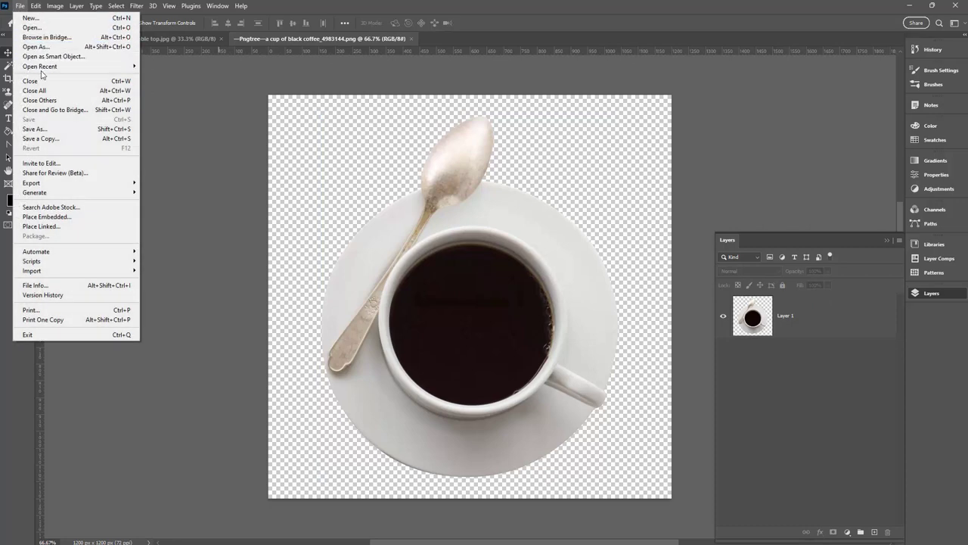
mouse_move(47, 68)
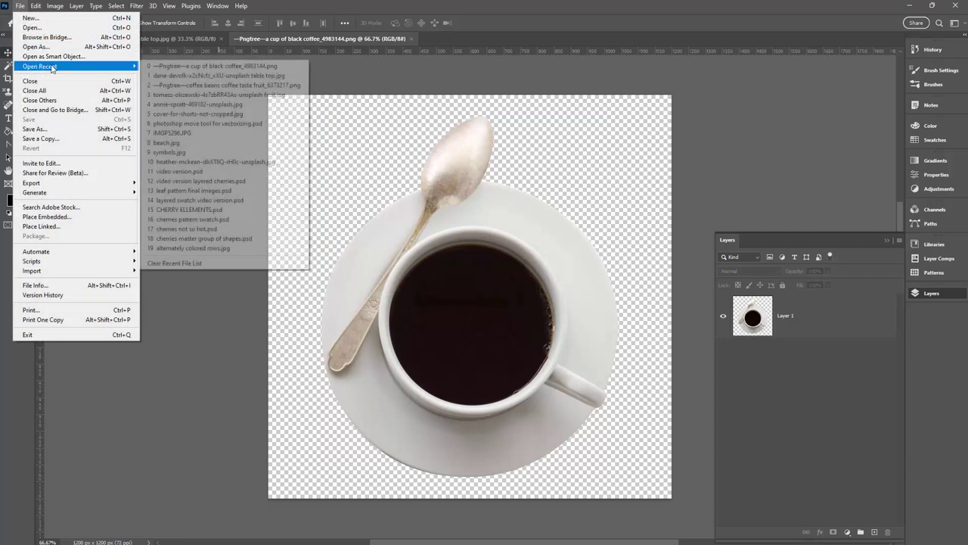
click(171, 86)
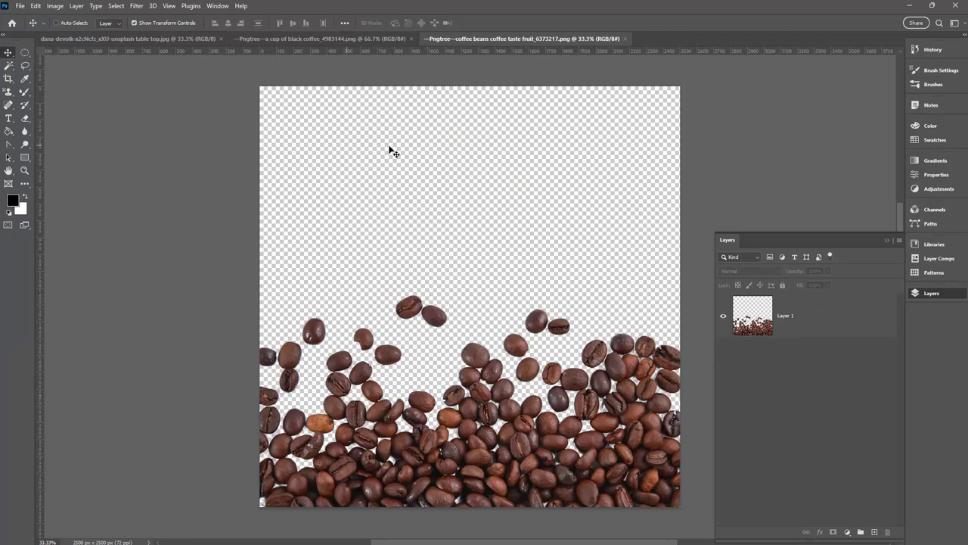
click(320, 38)
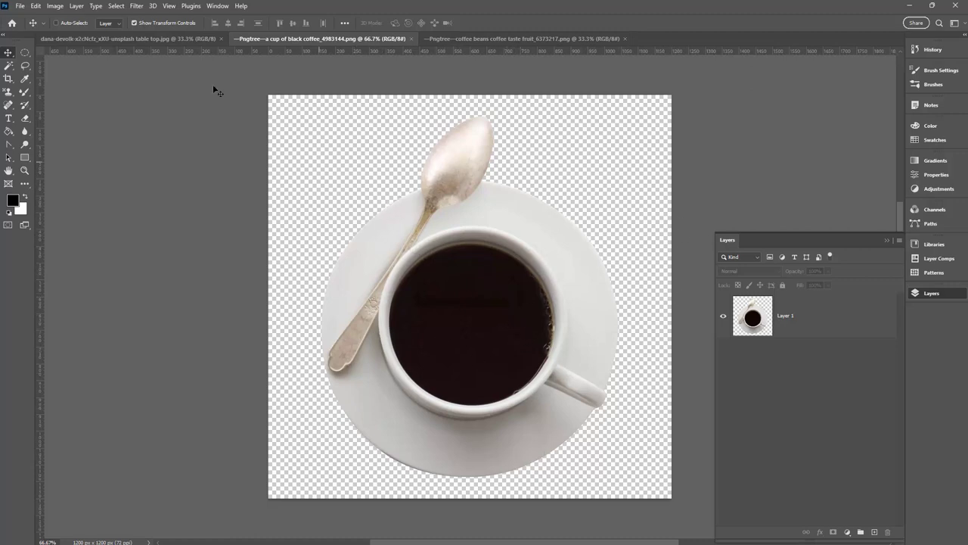
click(107, 38)
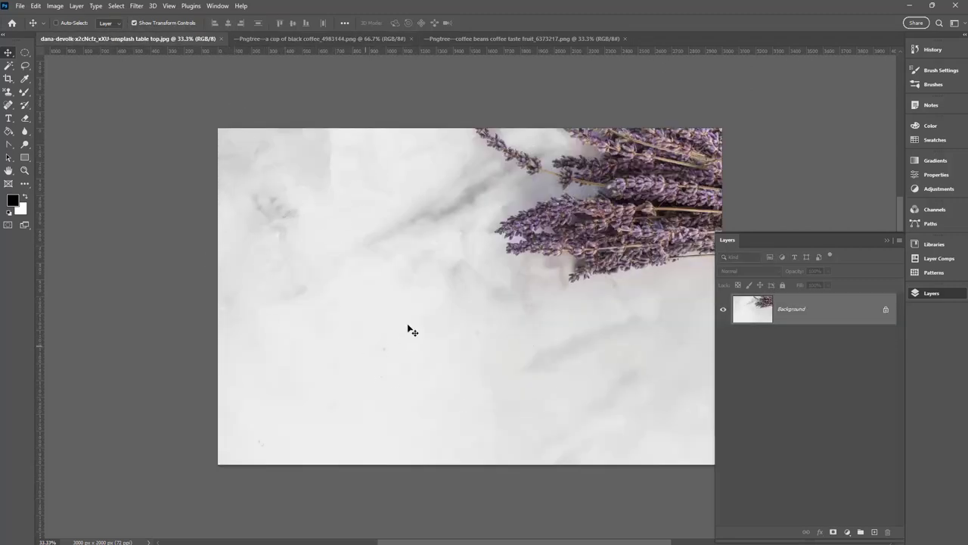
click(325, 36)
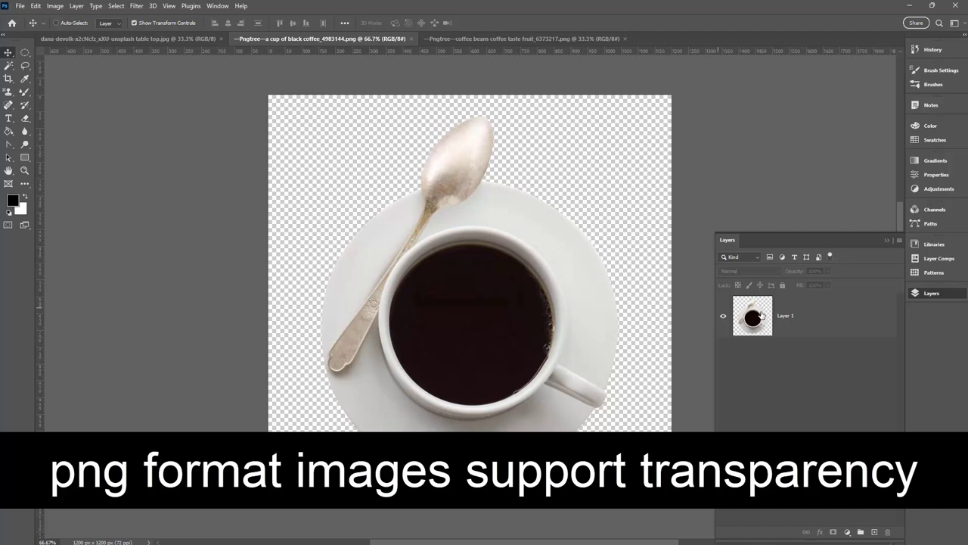
click(469, 40)
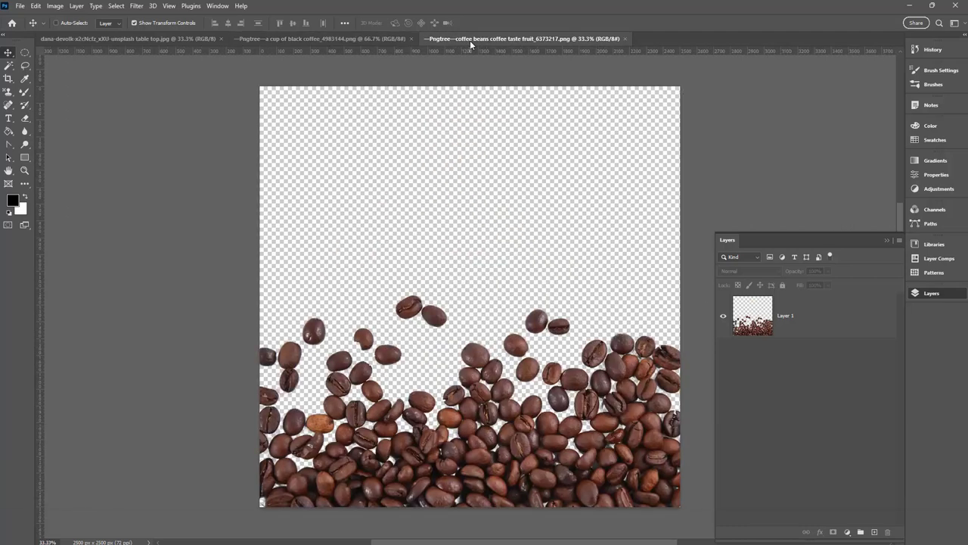
click(369, 37)
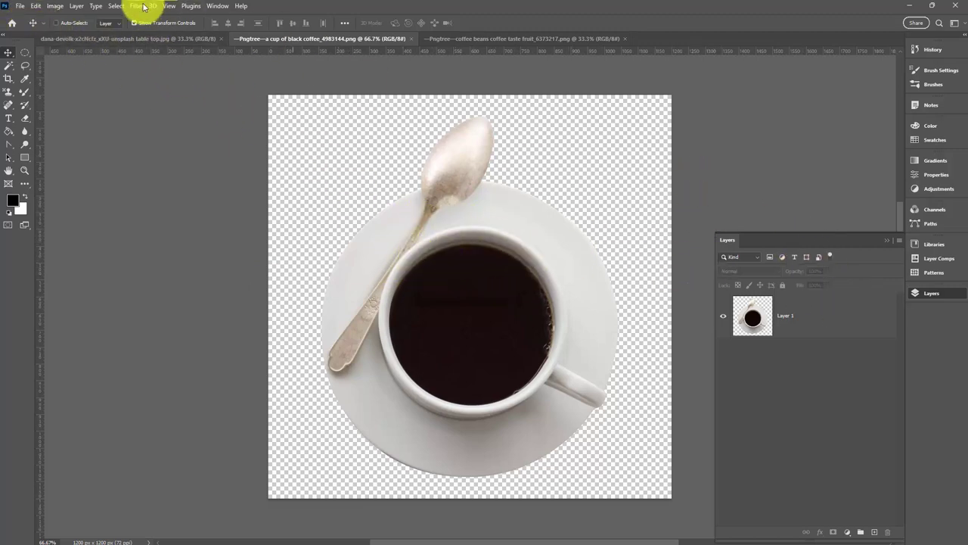
Glance through the Window menu, then select Layer 1 holding the coffee cup.
click(217, 7)
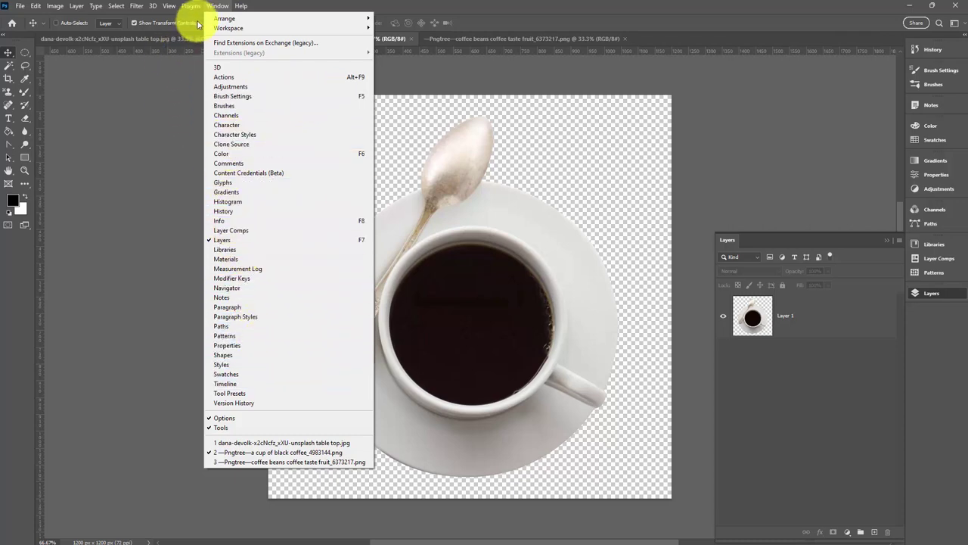
click(801, 369)
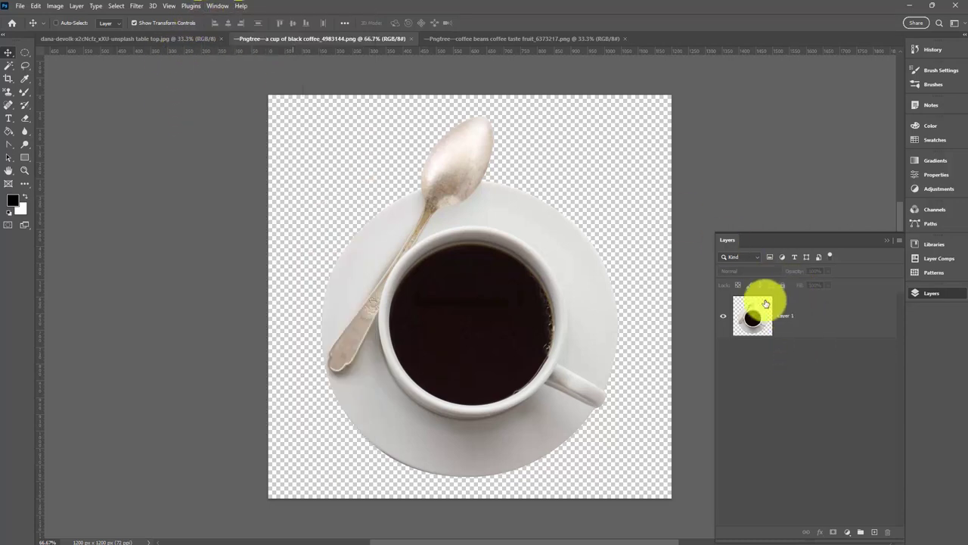
click(785, 321)
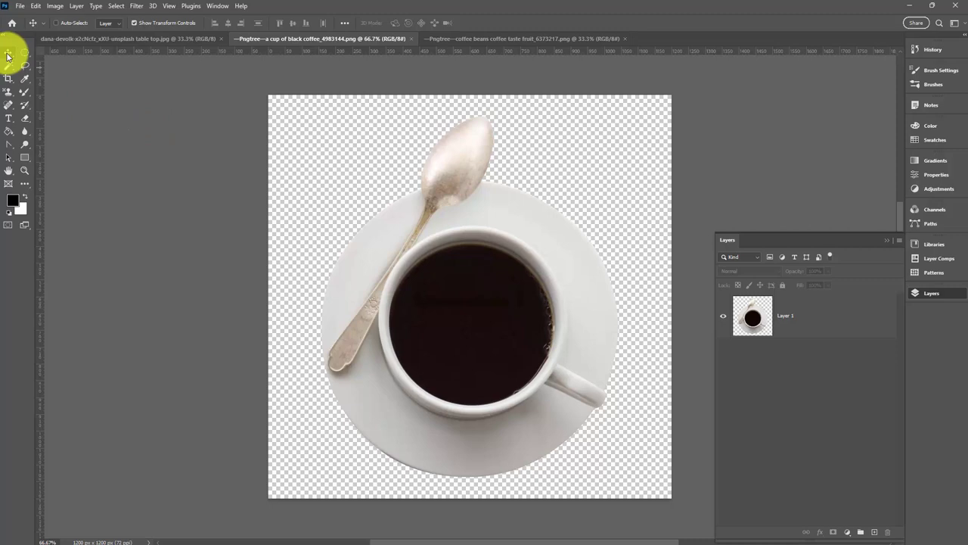
Drag the cup's Layer 1 into the lavender tabletop photo, above the marble Background.
click(822, 309)
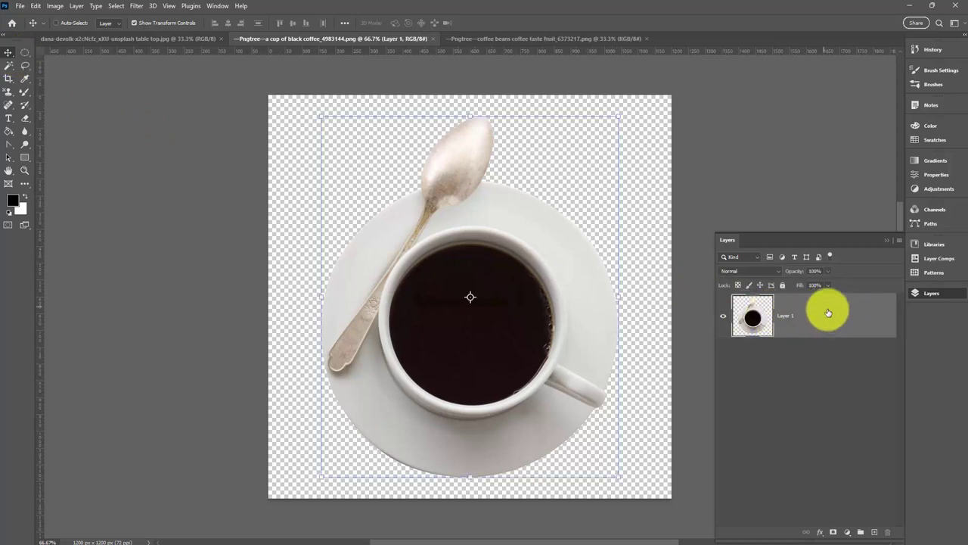
drag(828, 313, 798, 313)
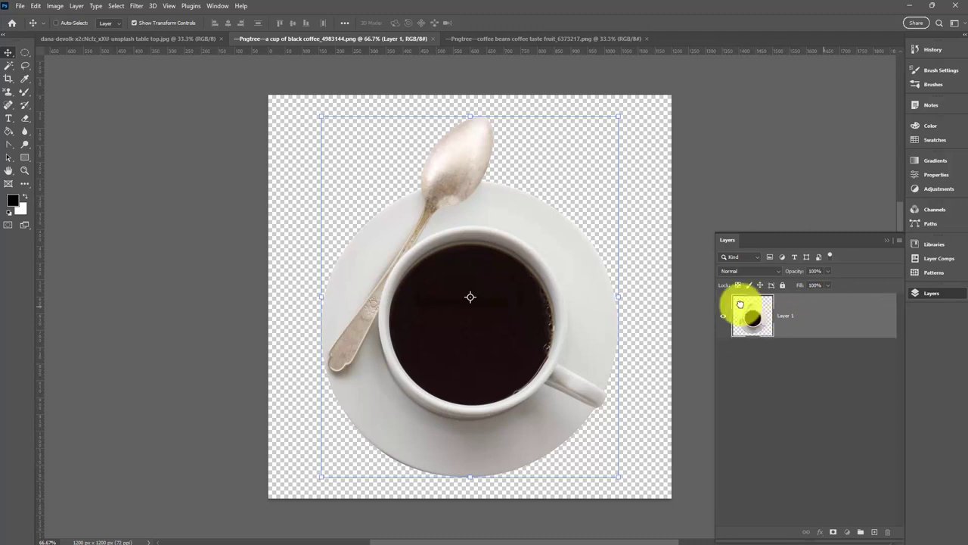
drag(735, 303, 430, 300)
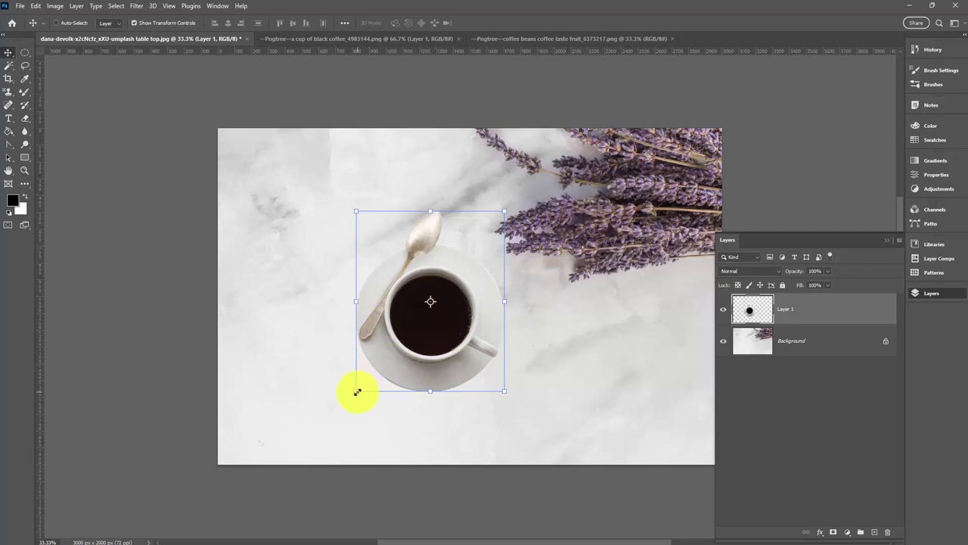
Scale the coffee cup to about 153% and rotate it roughly 29° toward the lavender.
drag(357, 390, 227, 396)
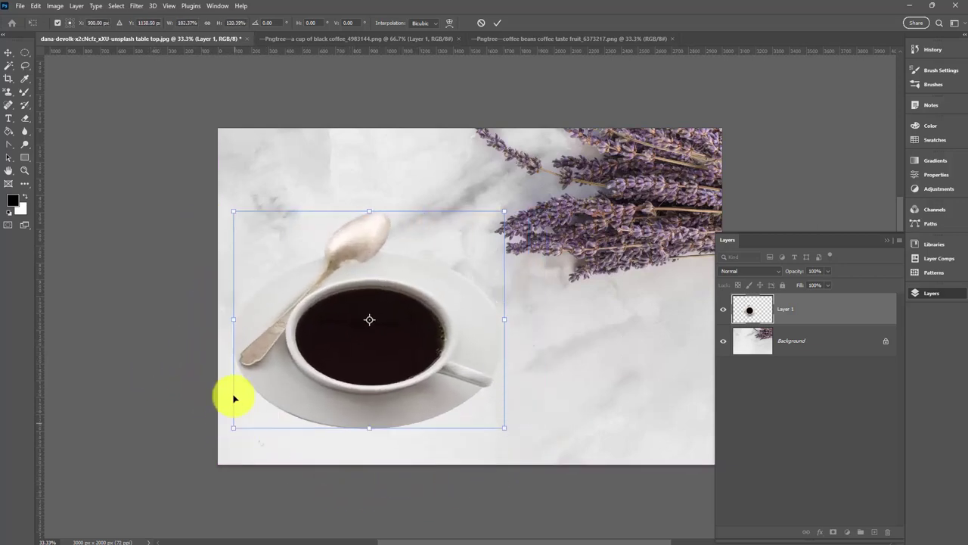
click(480, 22)
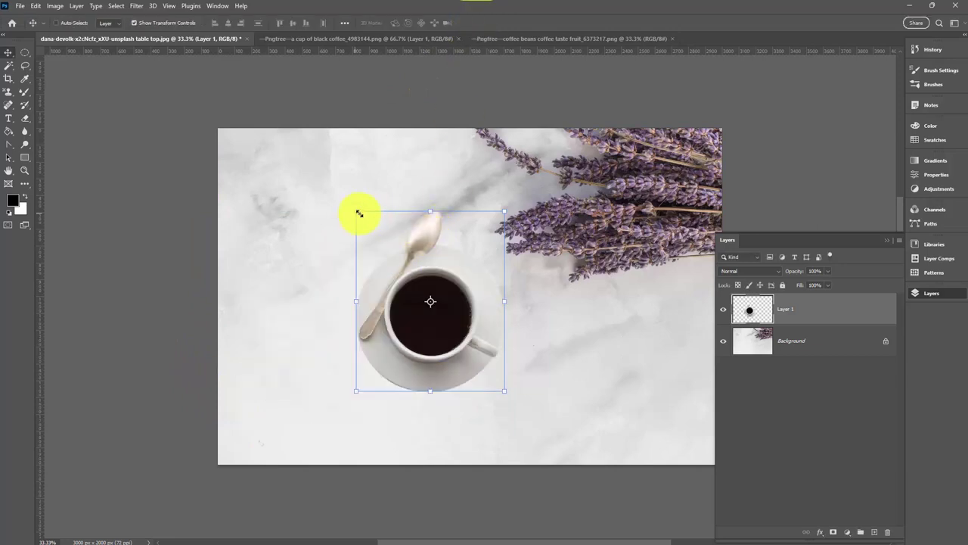
drag(356, 210, 257, 170)
drag(356, 289, 307, 270)
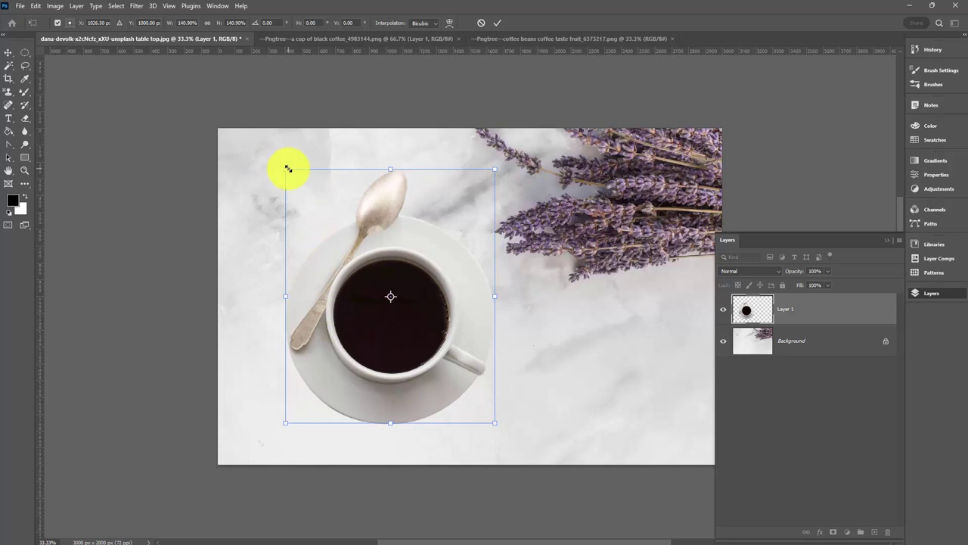
drag(285, 170, 264, 149)
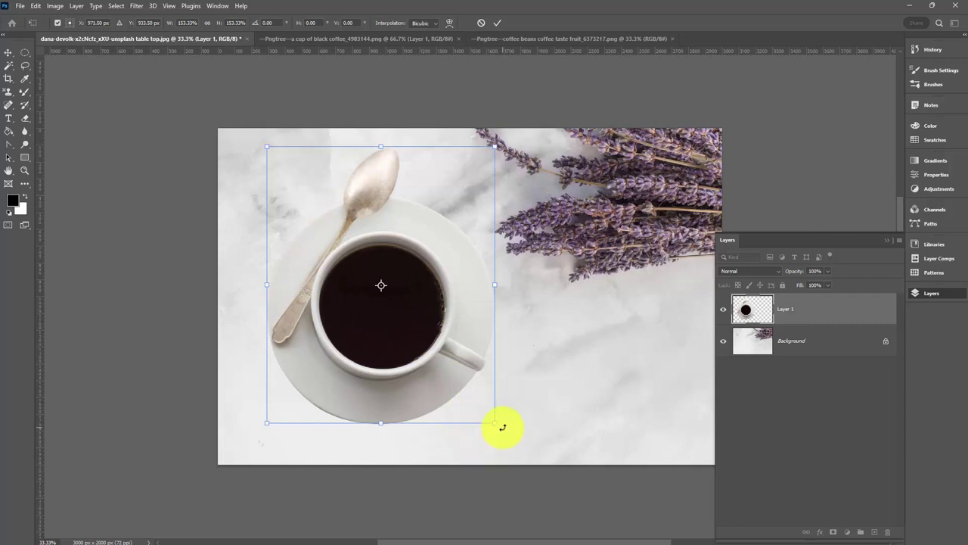
drag(499, 430, 380, 358)
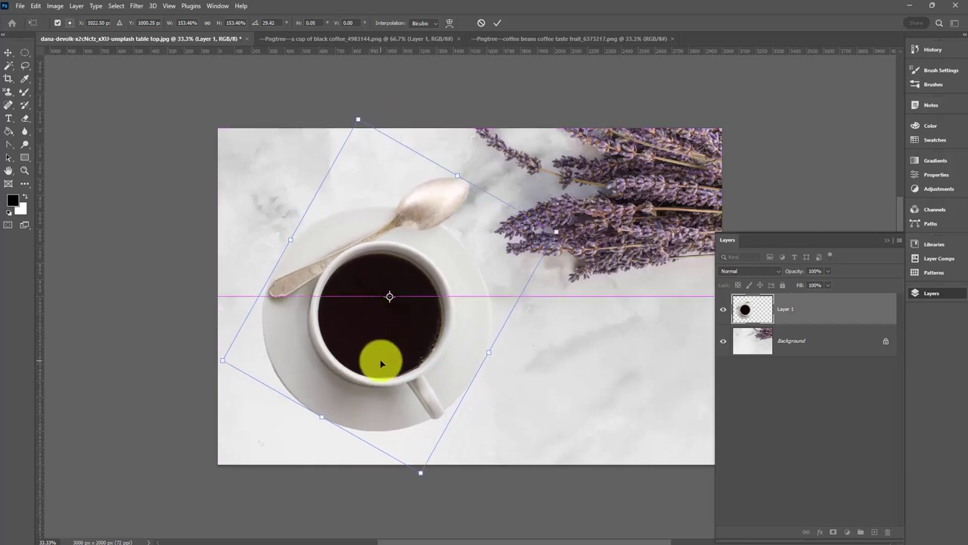
click(498, 25)
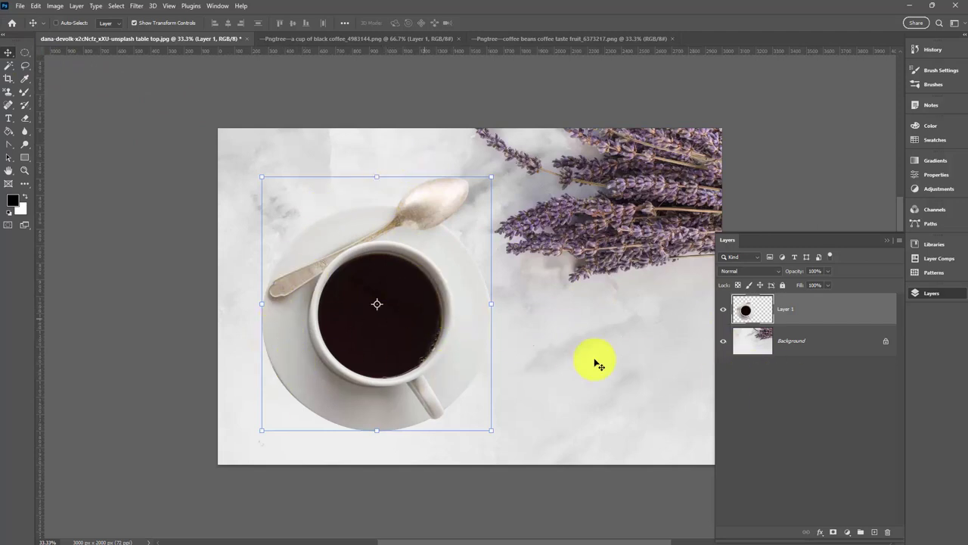
Nudge the coffee cup slightly up and right on the marble's left side.
click(815, 381)
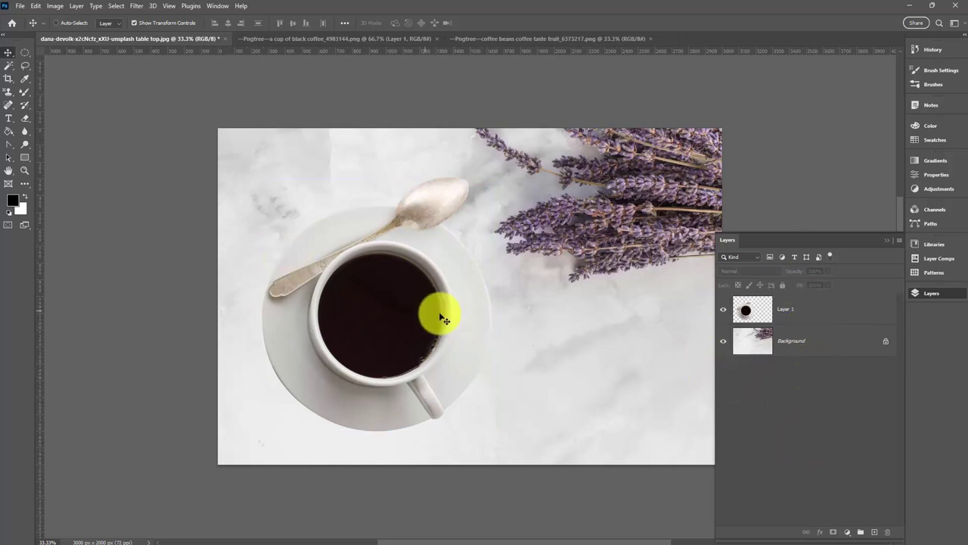
click(793, 312)
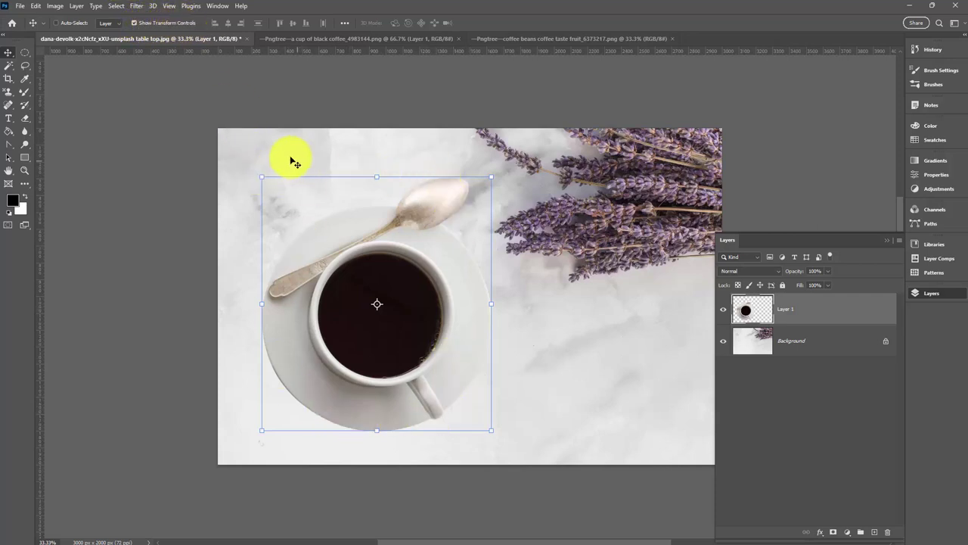
click(135, 24)
mouse_move(355, 271)
mouse_down()
mouse_move(368, 287)
mouse_move(352, 261)
mouse_move(394, 288)
mouse_move(382, 294)
mouse_move(352, 260)
mouse_up()
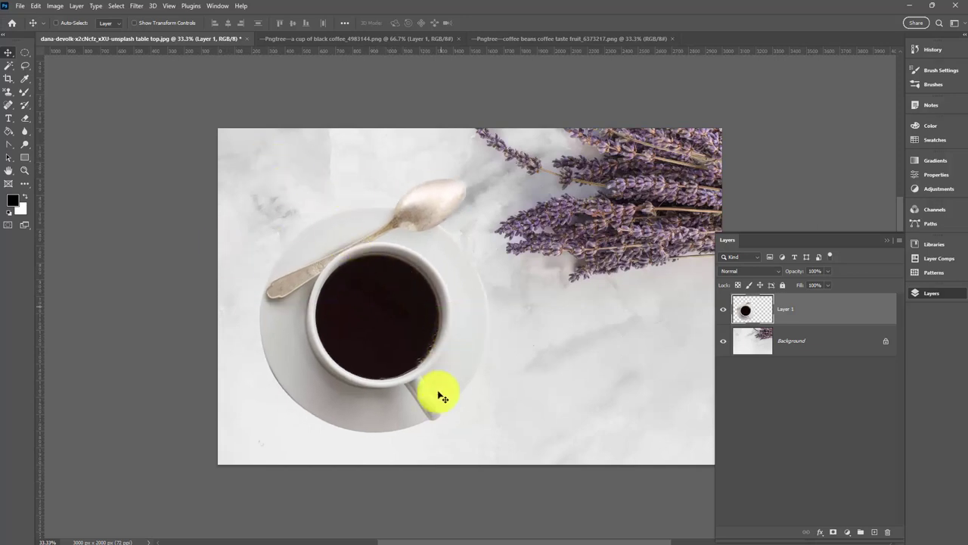
click(136, 24)
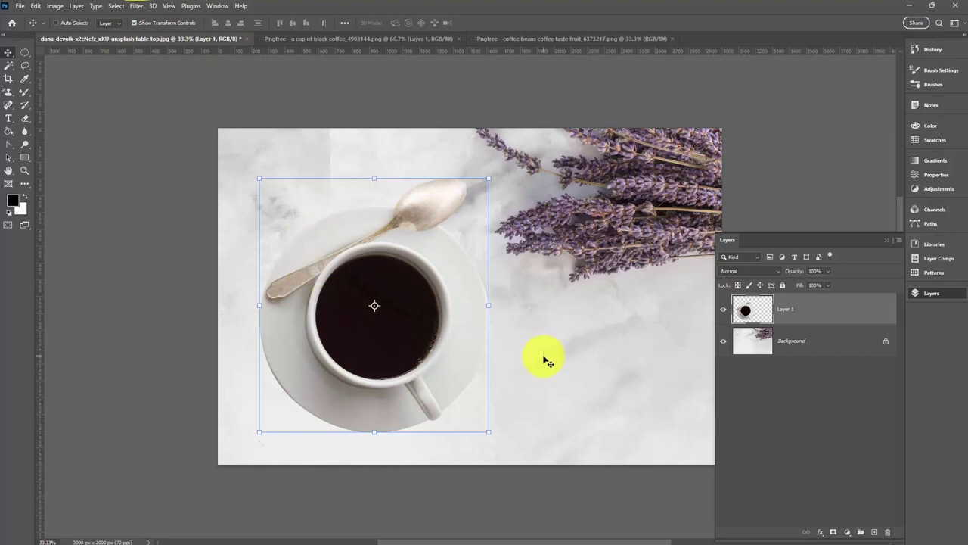
click(742, 382)
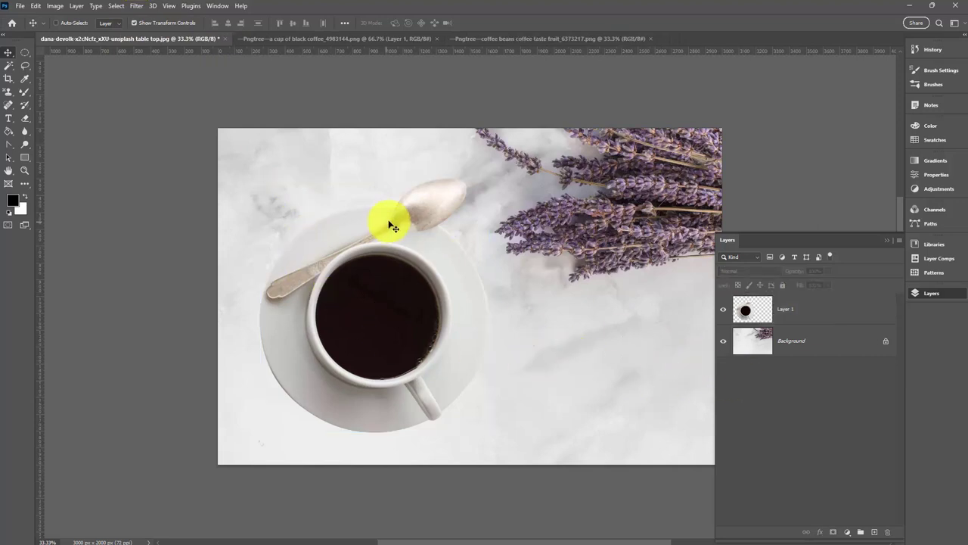
Copy the coffee beans into the tabletop, shift them left, and stack Layer 2 below the cup.
click(501, 38)
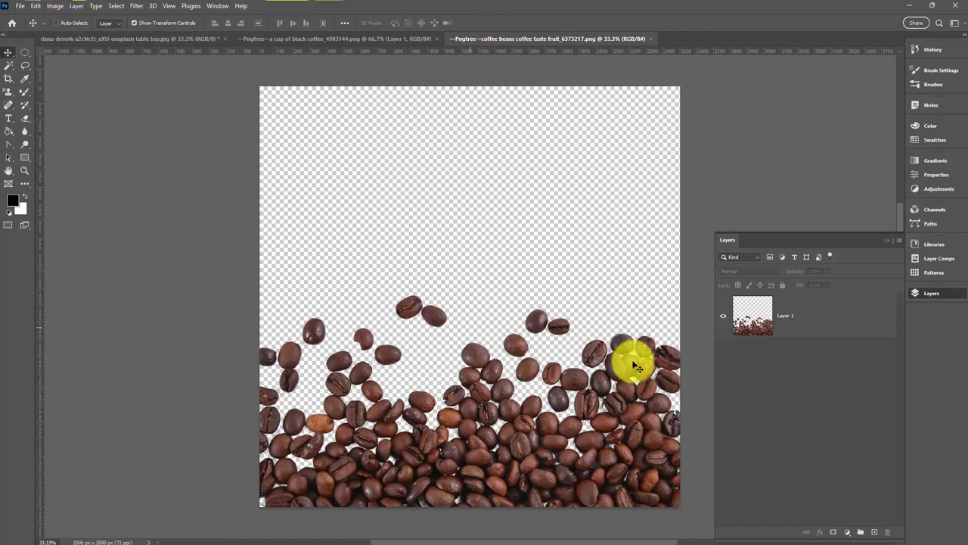
drag(839, 310, 612, 327)
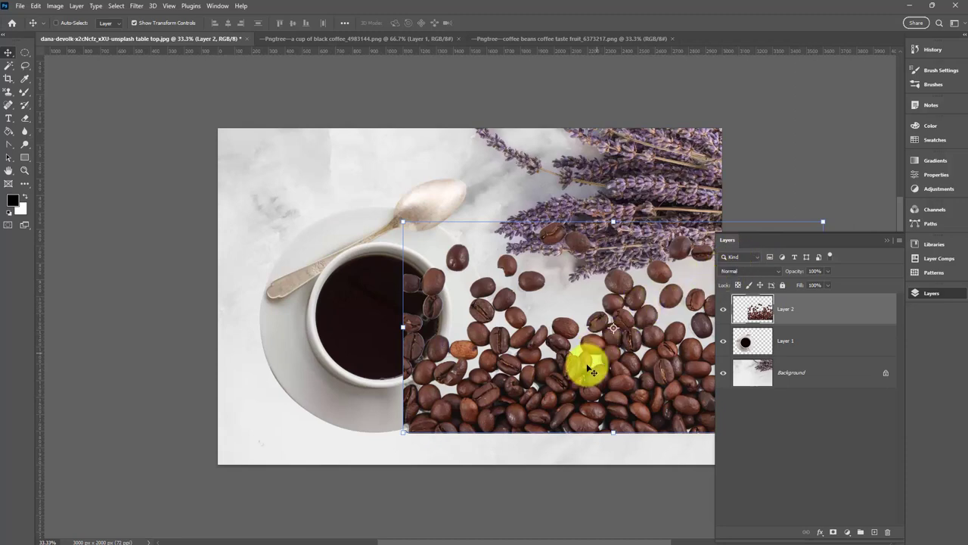
drag(497, 368, 310, 332)
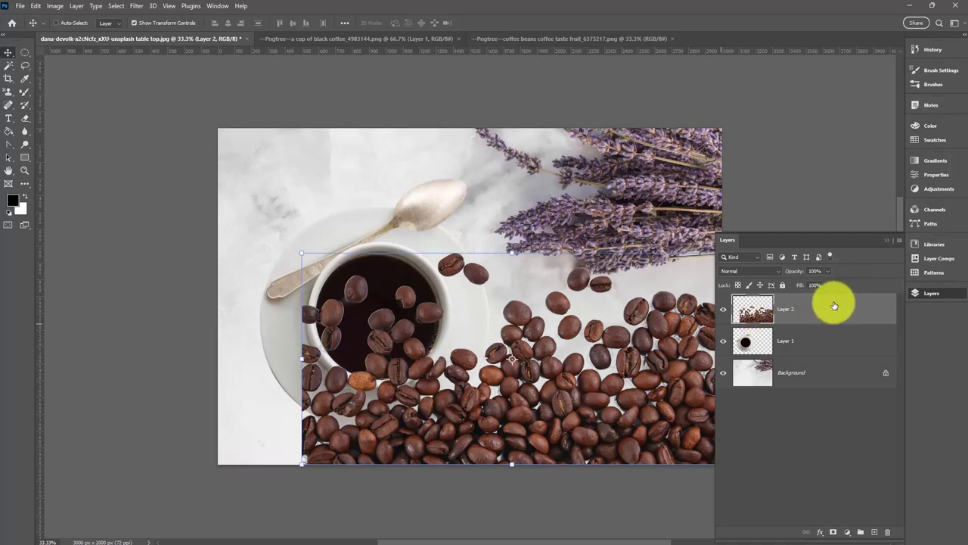
drag(847, 305, 849, 351)
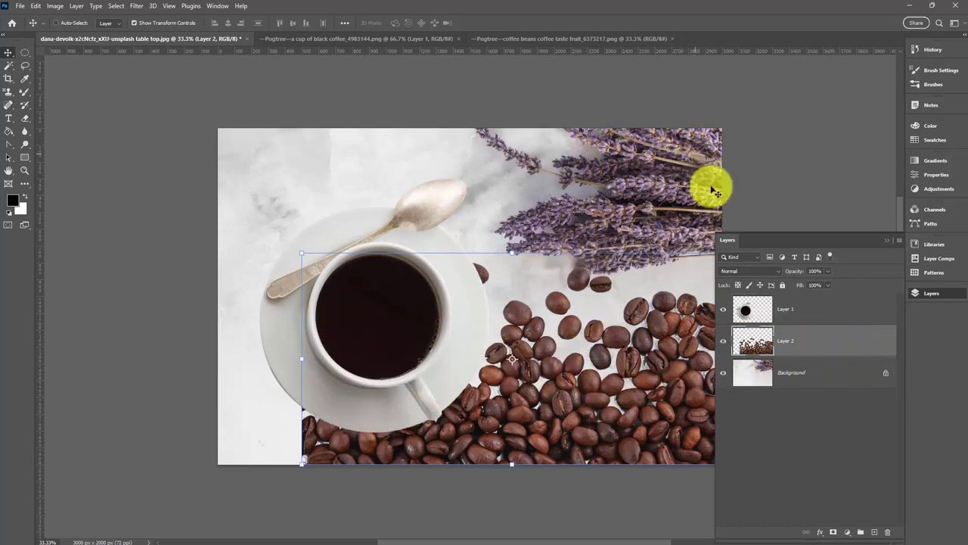
Narrow the Layers panel and slide the coffee beans toward the lower right.
drag(712, 254, 768, 253)
drag(513, 405, 757, 417)
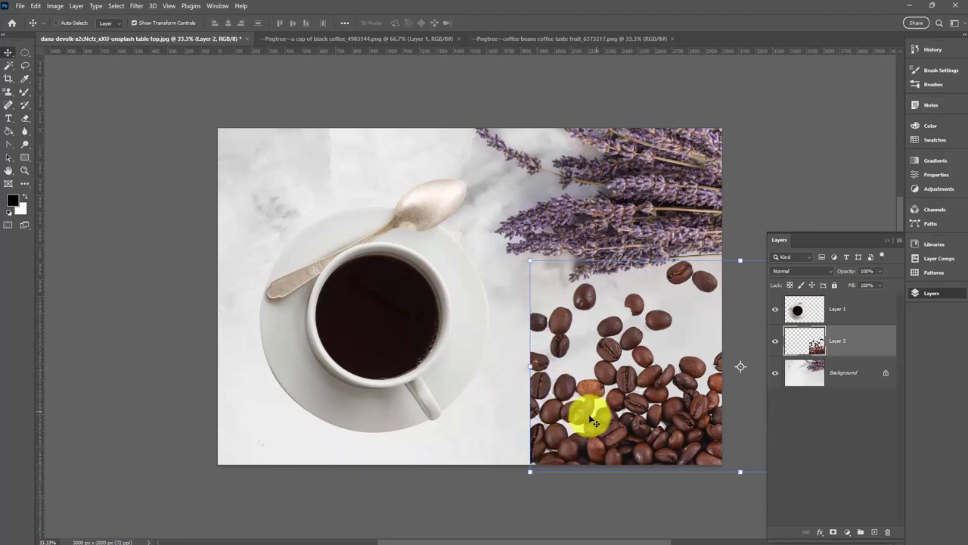
drag(535, 402, 289, 423)
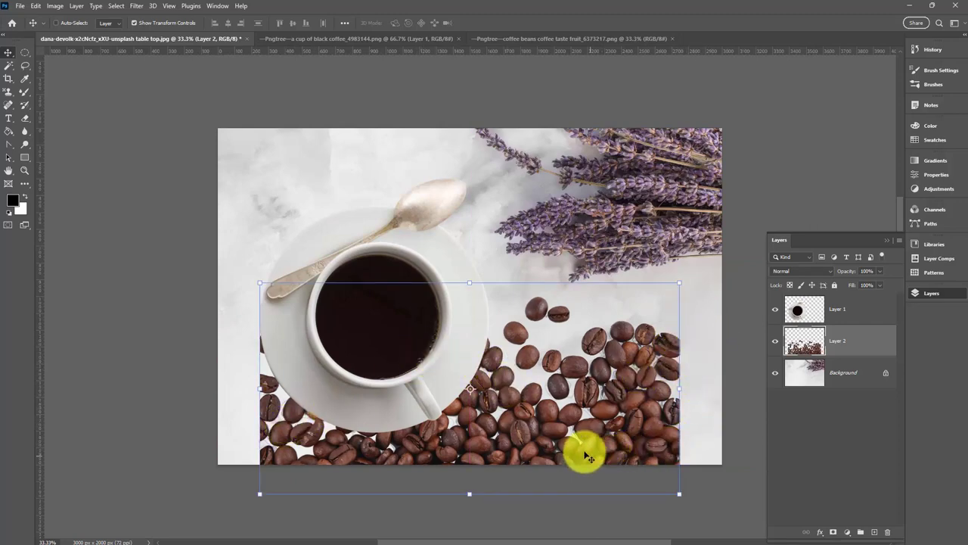
drag(577, 449, 652, 466)
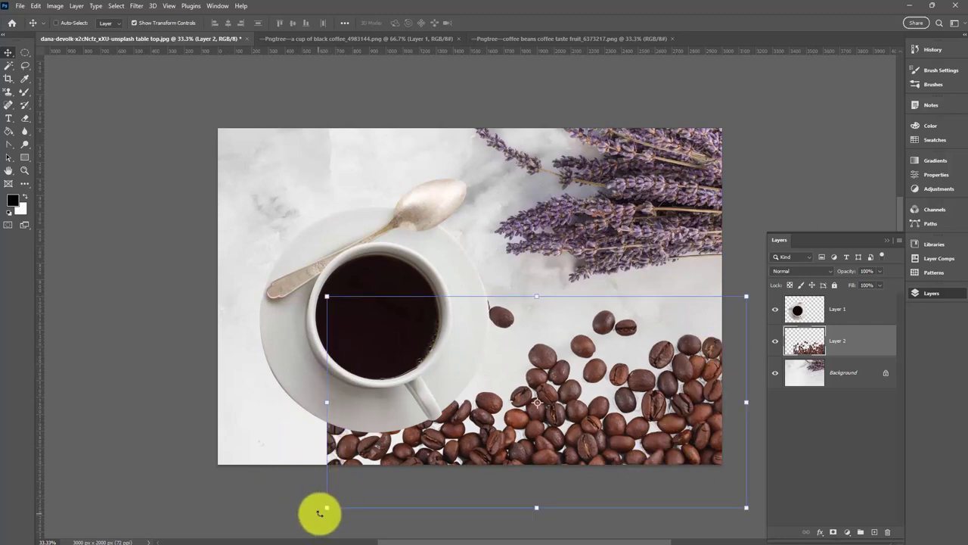
Rotate the coffee beans about -28° into the lower-right corner and commit the transform.
drag(320, 513, 309, 378)
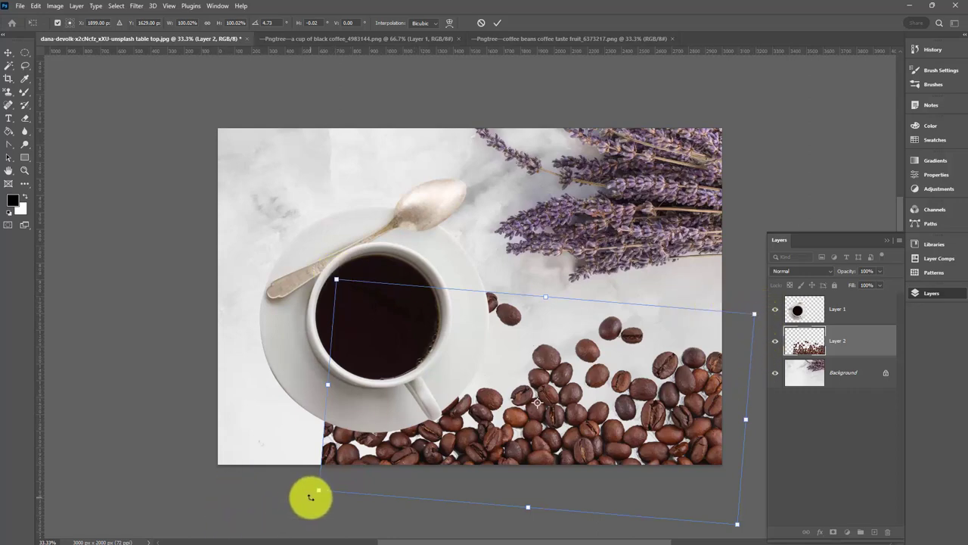
drag(310, 496, 400, 529)
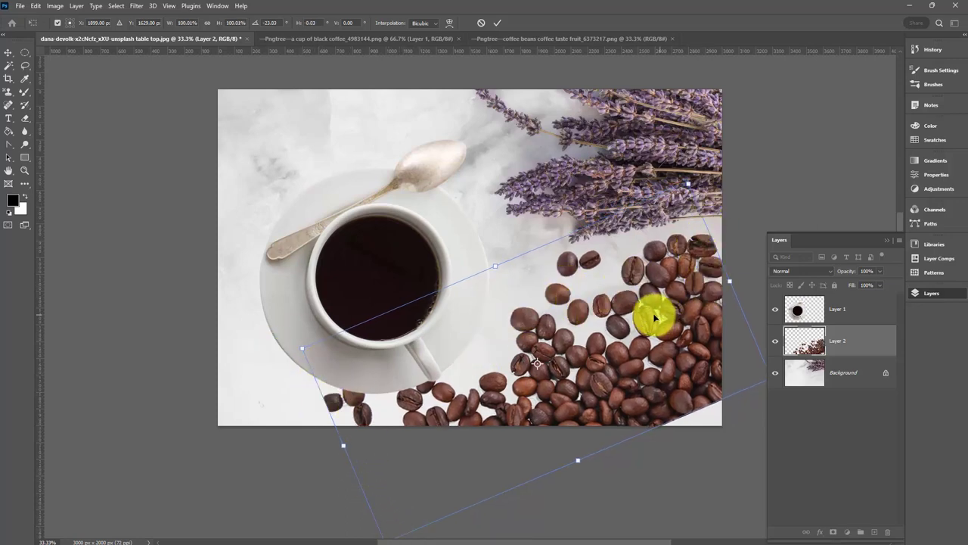
drag(705, 416, 713, 416)
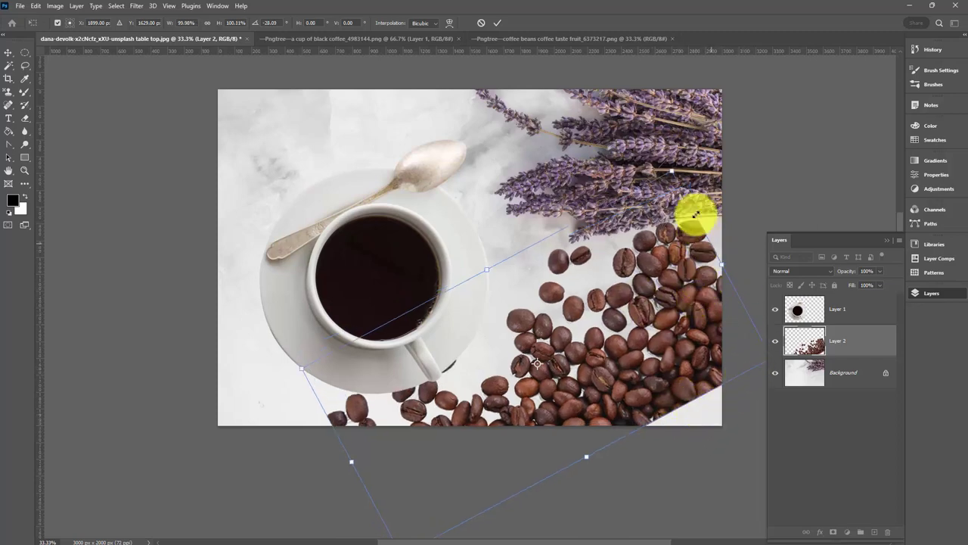
drag(622, 313, 698, 346)
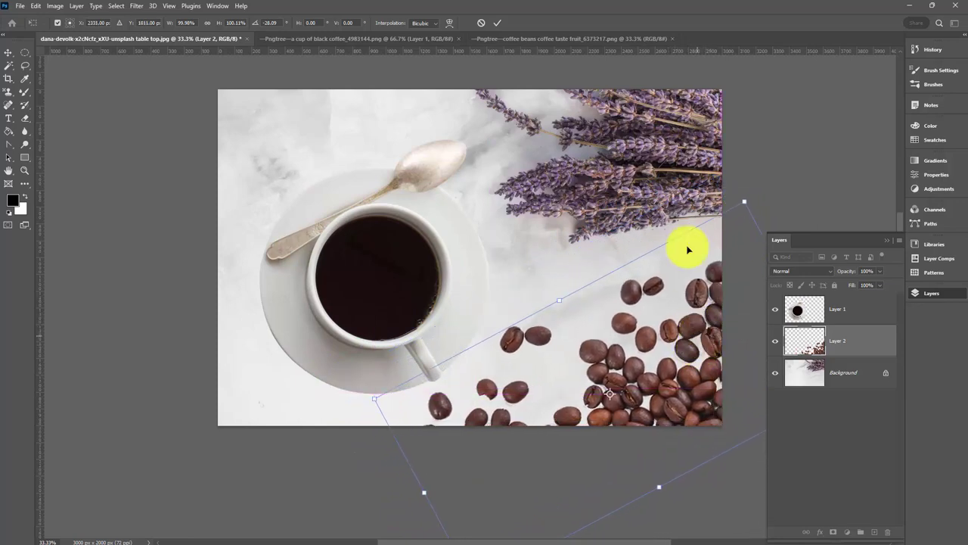
click(499, 24)
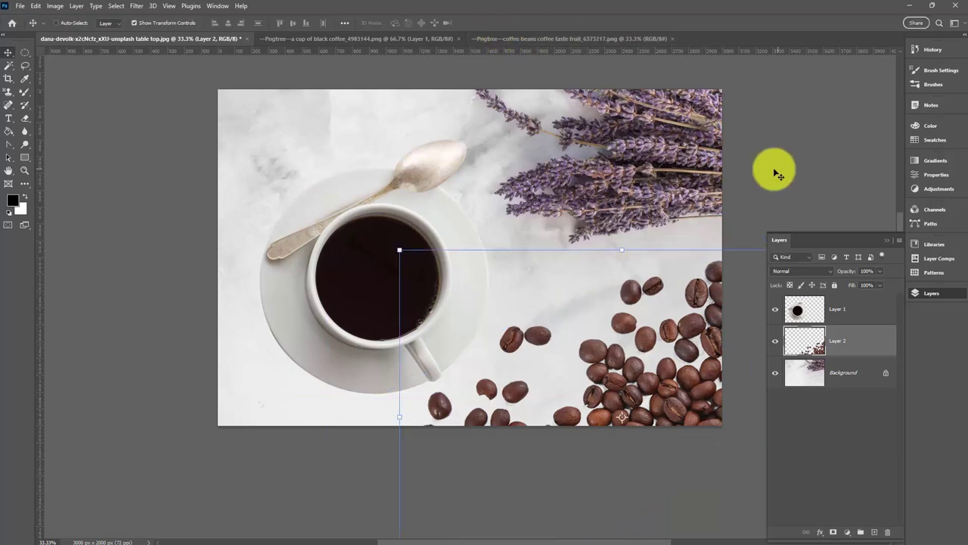
click(806, 416)
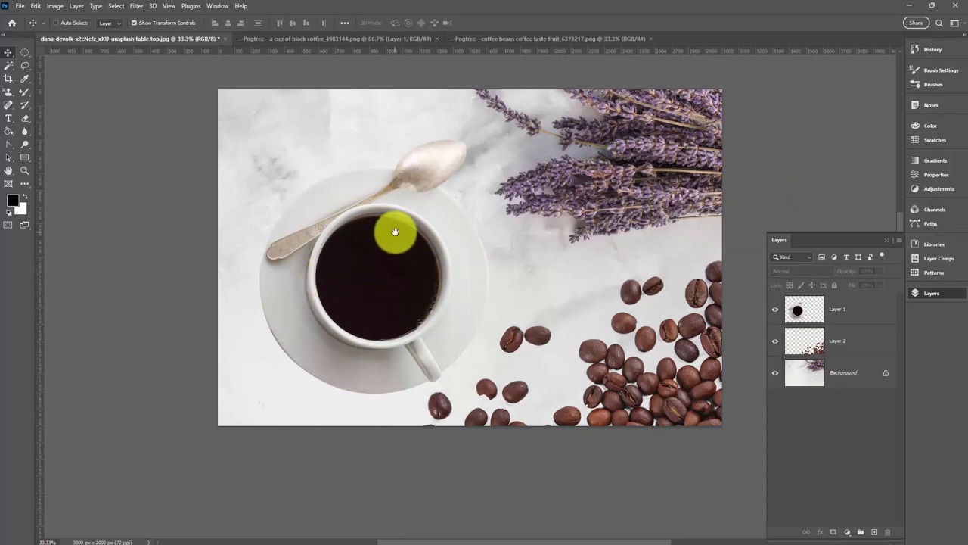
drag(396, 229, 357, 220)
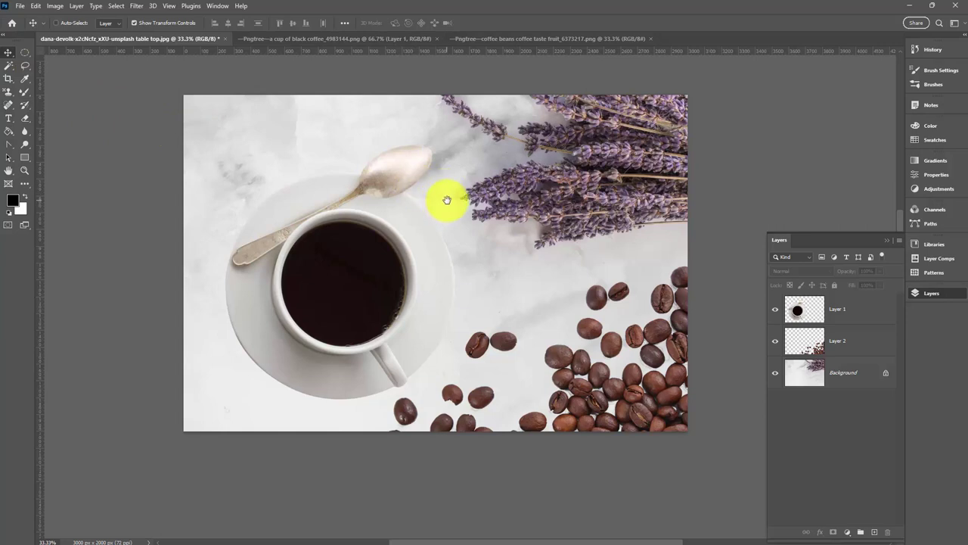
drag(447, 199, 360, 198)
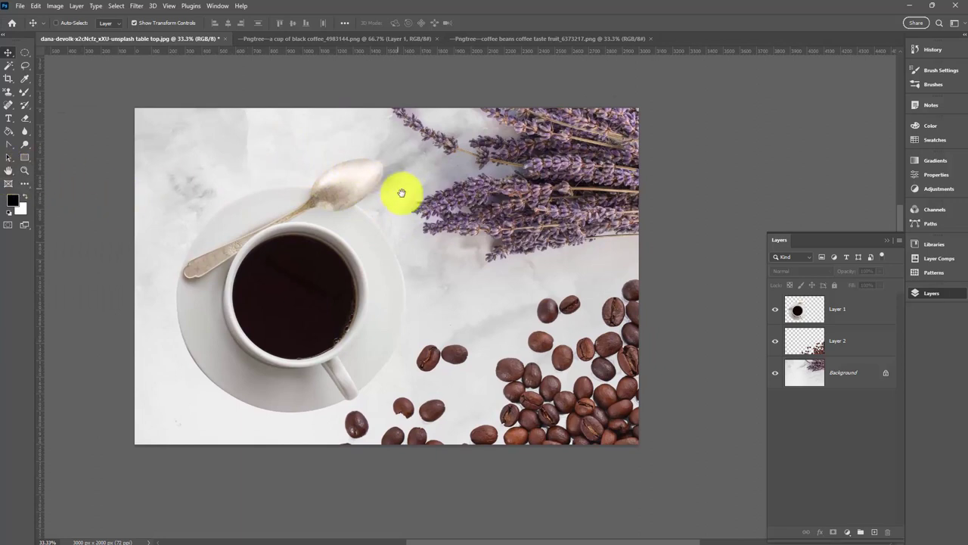
drag(404, 196, 426, 194)
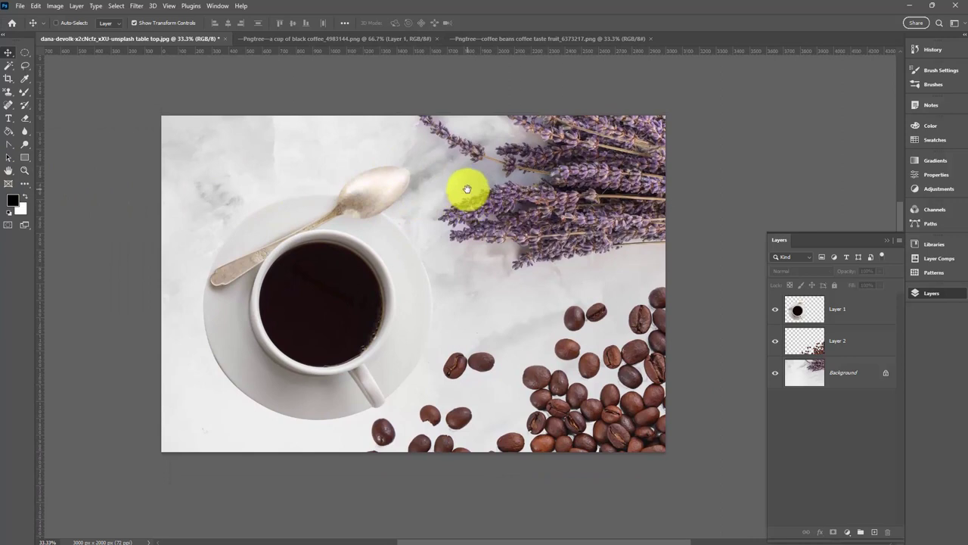
drag(467, 189, 490, 192)
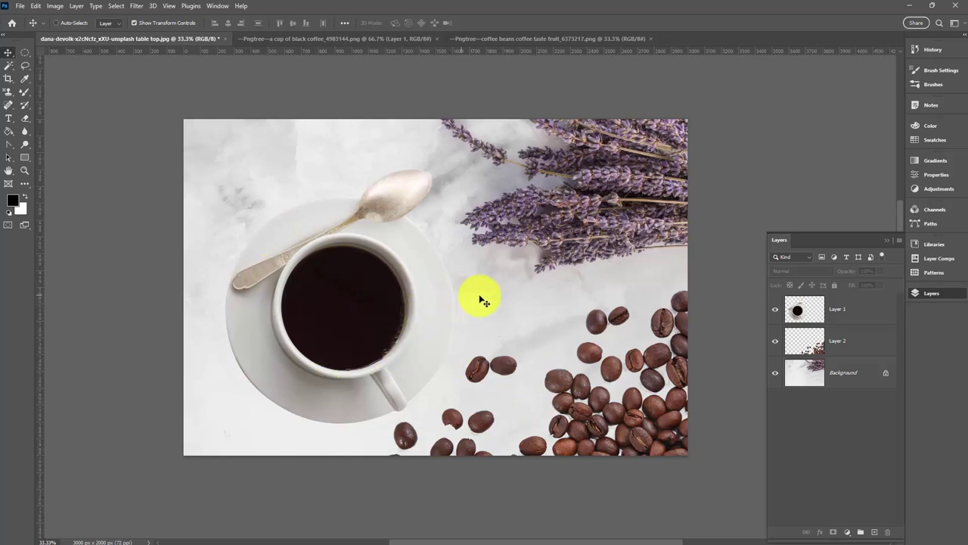
drag(777, 240, 724, 115)
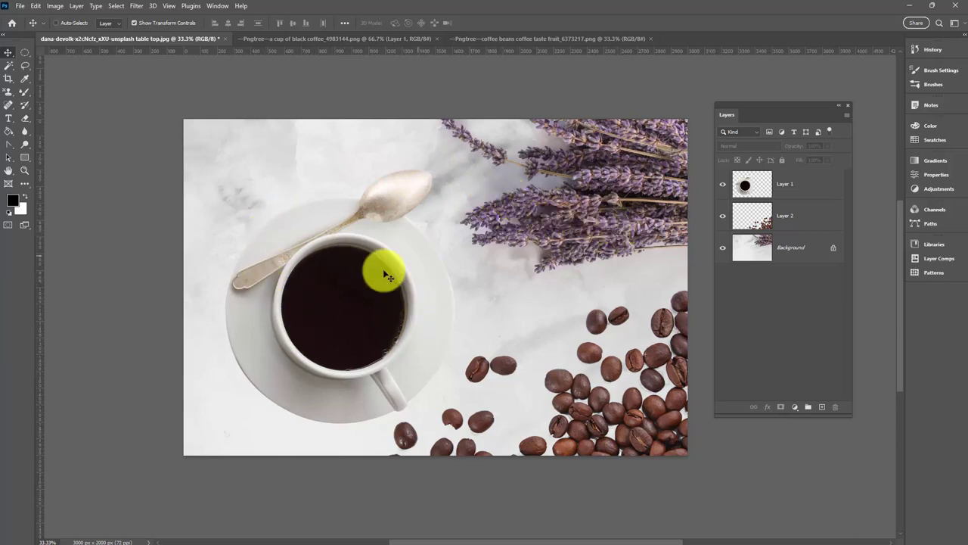
Add a Multiply drop shadow to the cup's Layer 1: 27% opacity, 30 px distance, 9 px size.
click(805, 182)
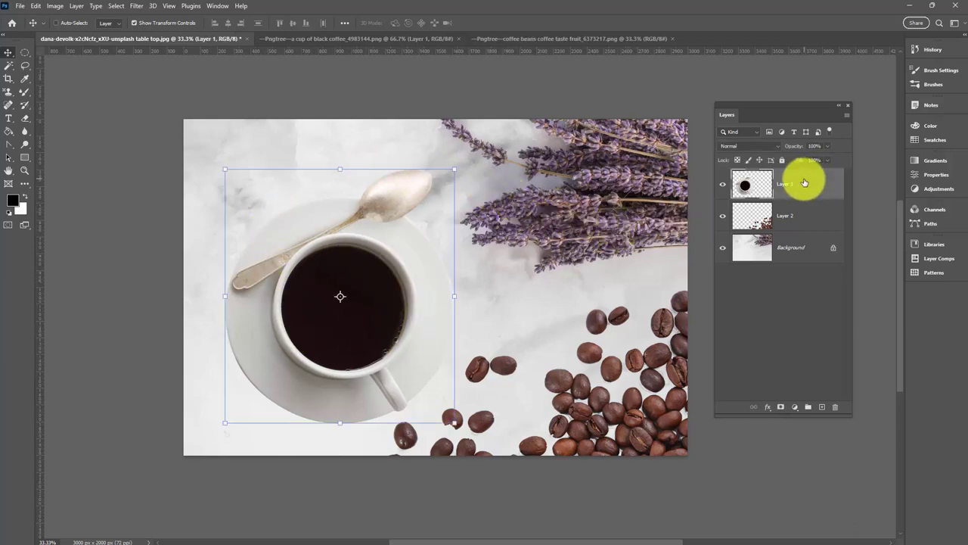
drag(804, 182, 759, 408)
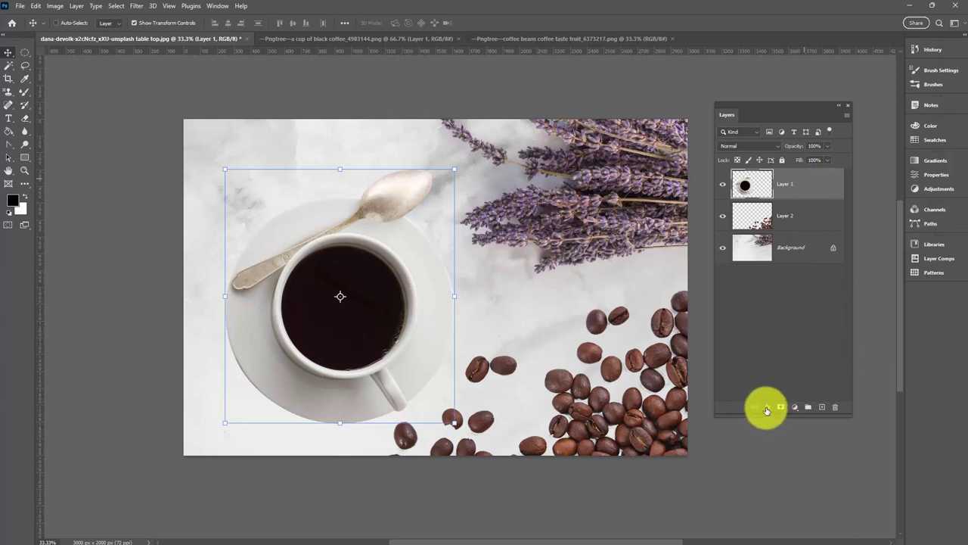
click(767, 409)
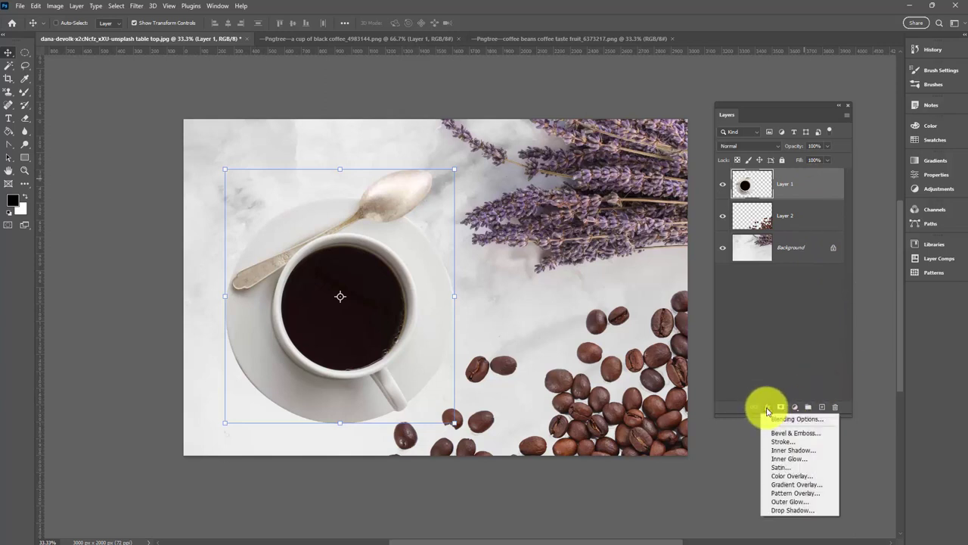
click(794, 511)
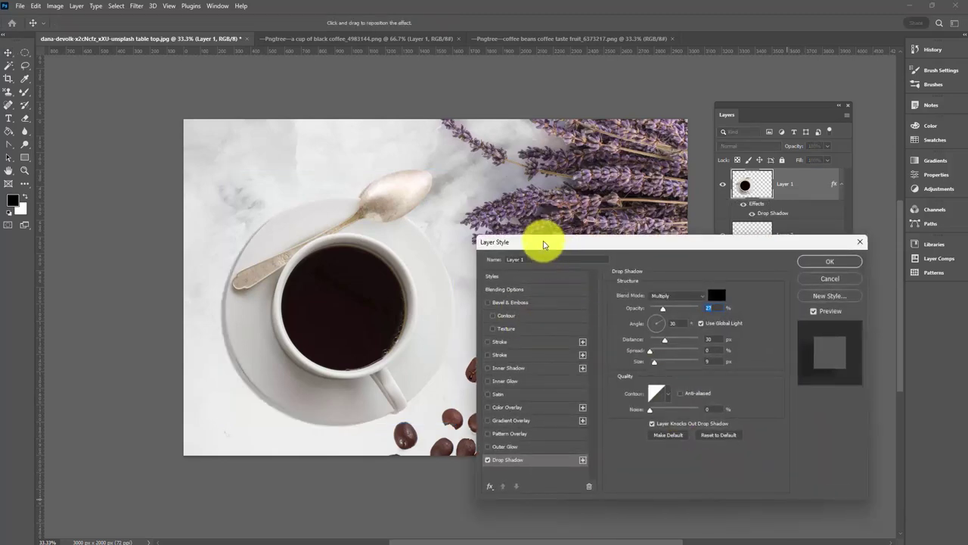
drag(540, 239, 523, 136)
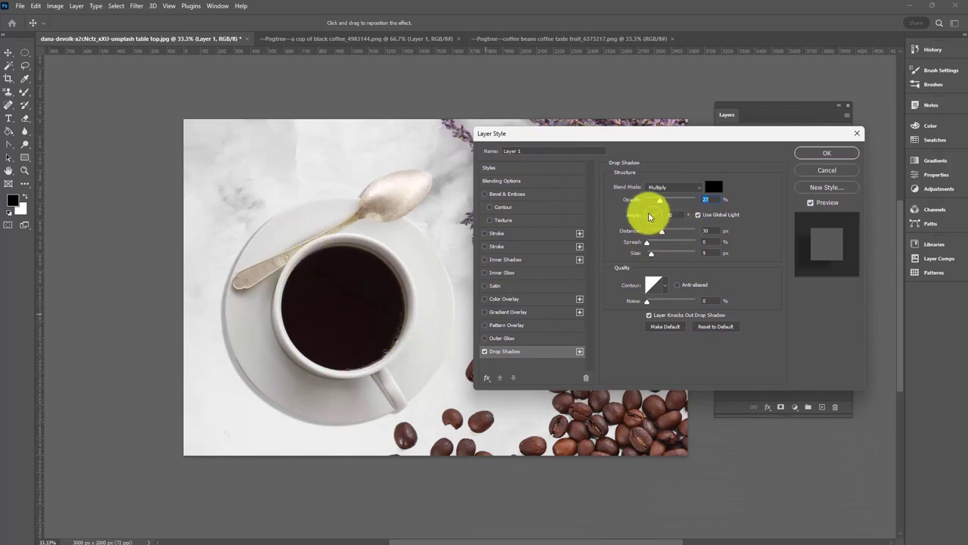
drag(600, 143, 617, 220)
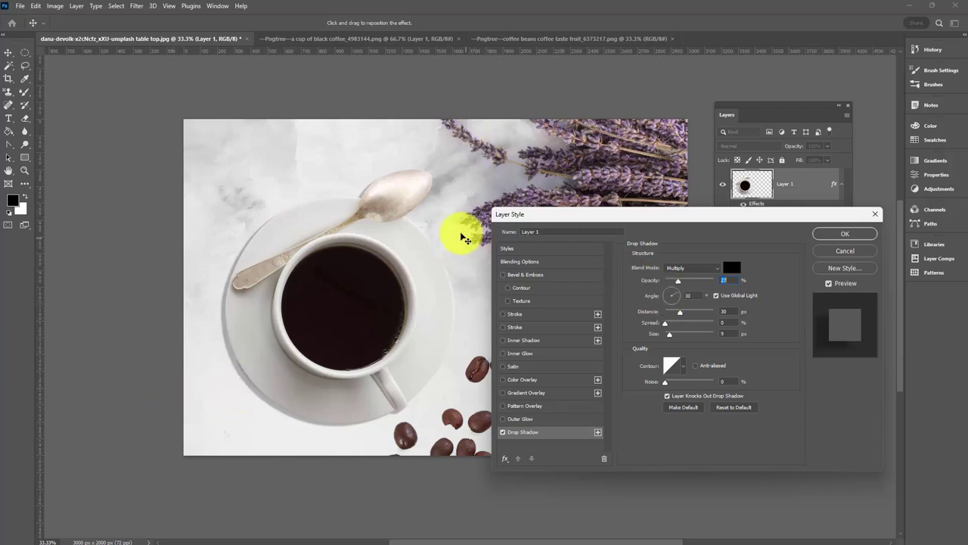
mouse_move(677, 296)
mouse_down()
mouse_move(670, 285)
mouse_move(666, 303)
mouse_up()
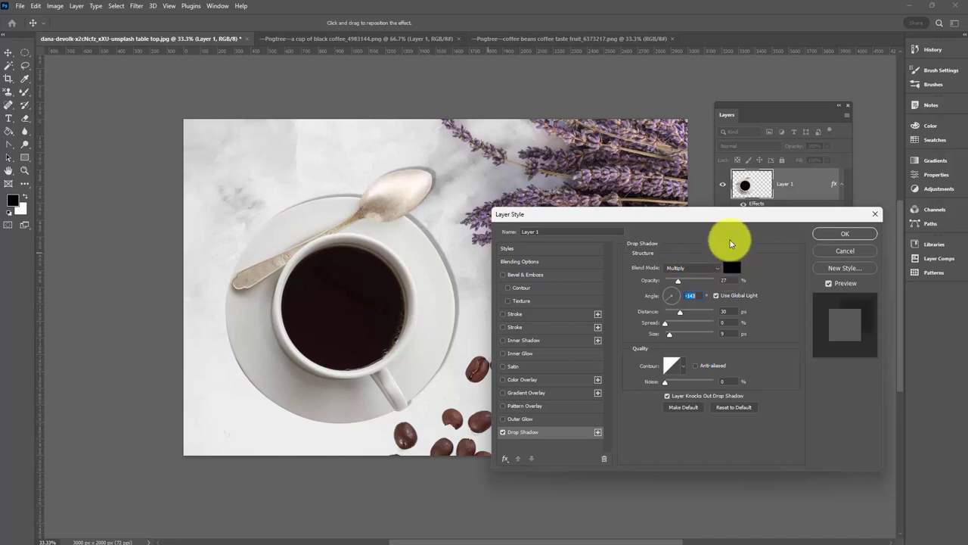
Change the cup's shadow to 79 px size, 21 px distance, 25% opacity, compare, and click OK.
drag(695, 219, 722, 244)
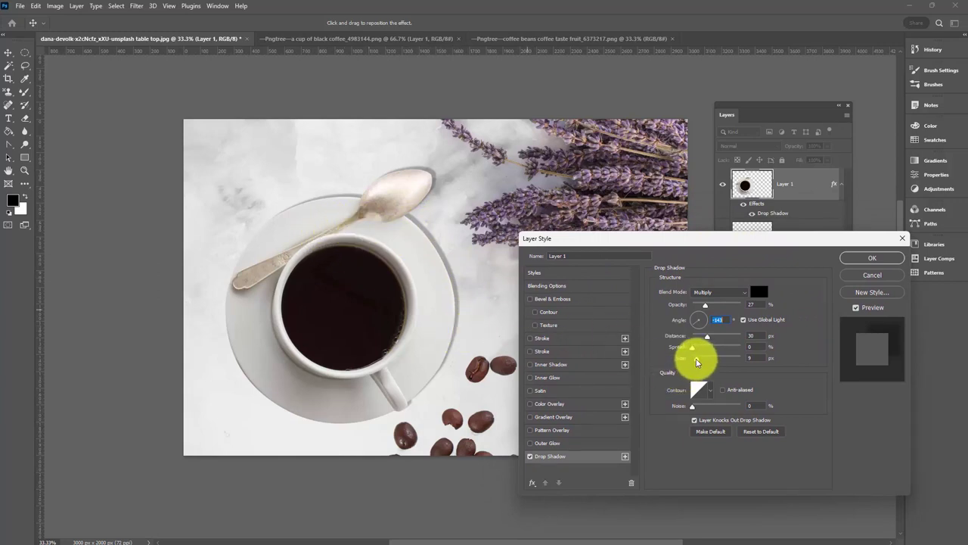
drag(697, 362, 706, 367)
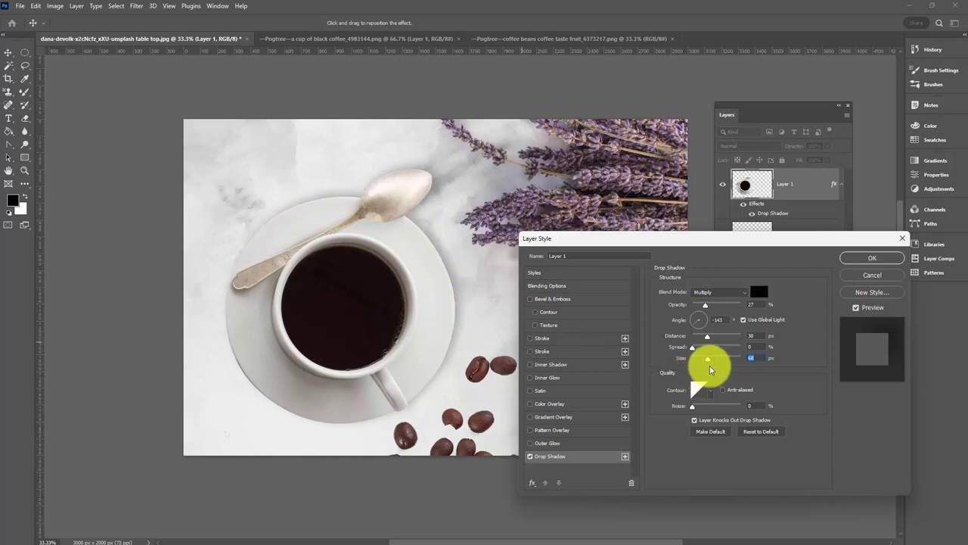
drag(709, 369, 709, 359)
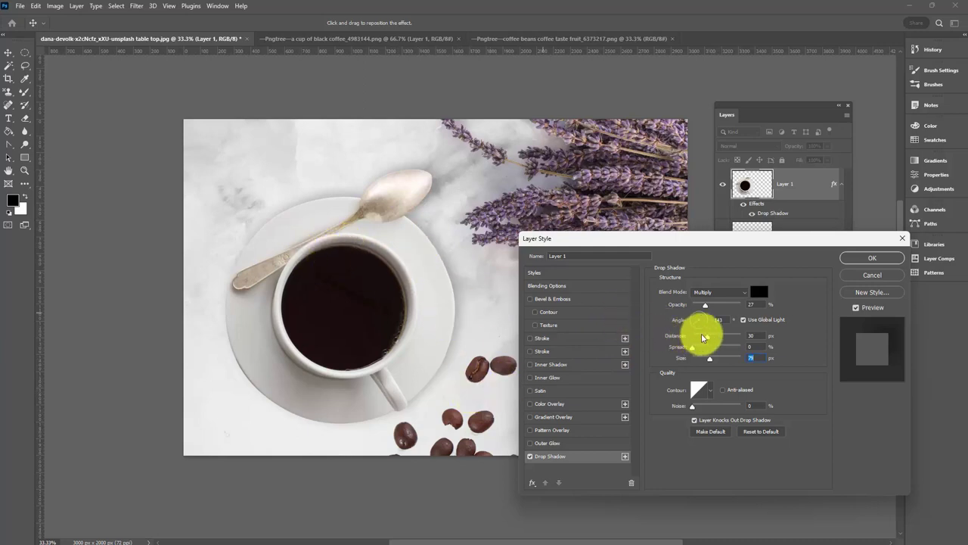
mouse_move(702, 337)
mouse_down()
mouse_move(711, 338)
mouse_move(703, 336)
mouse_up()
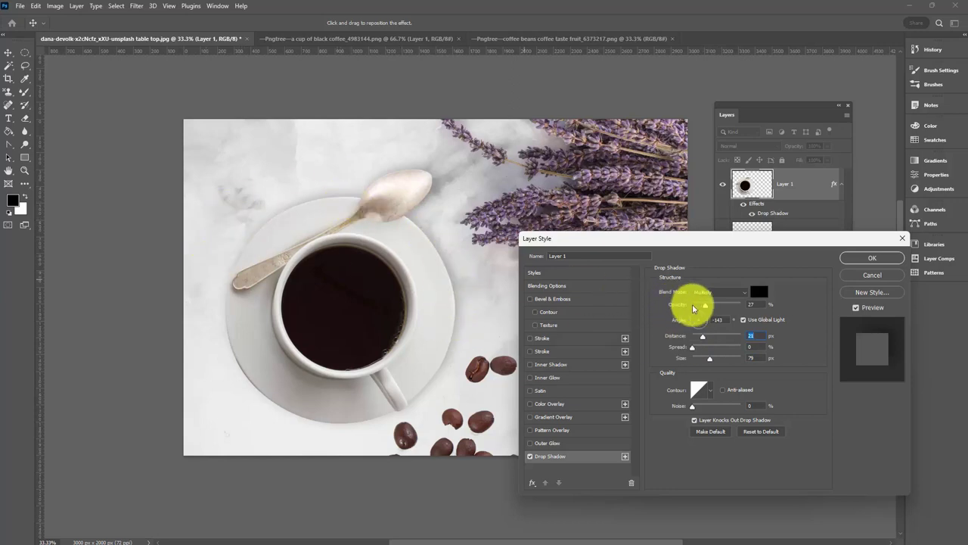
drag(694, 308, 705, 310)
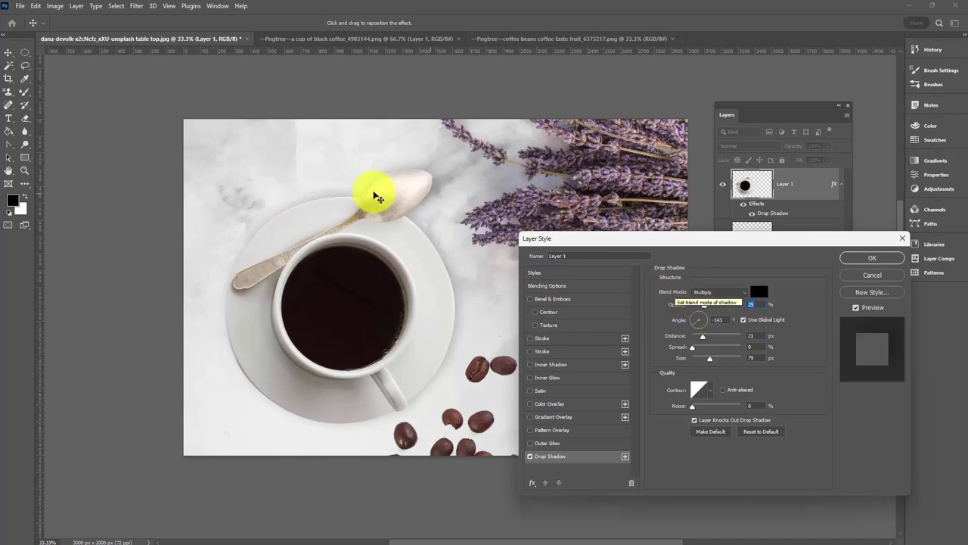
click(855, 310)
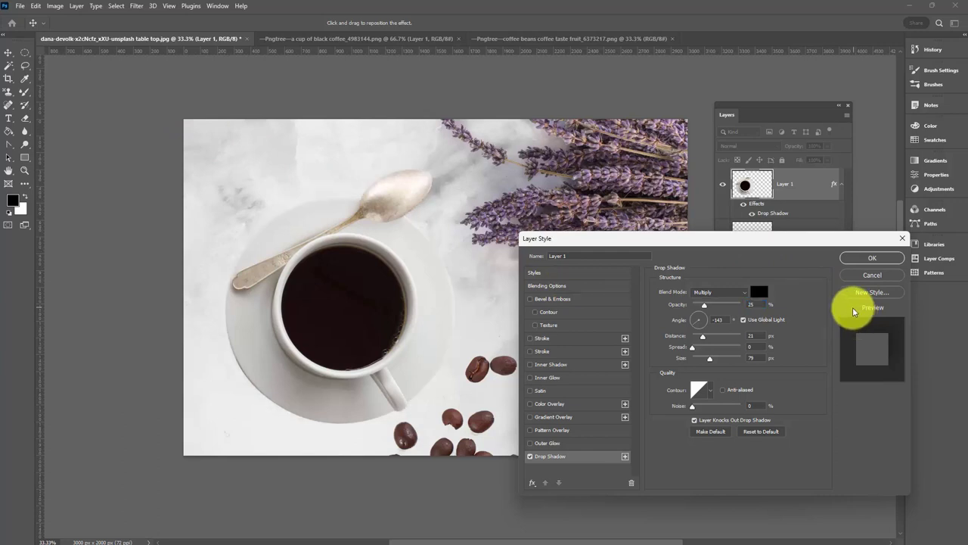
click(856, 307)
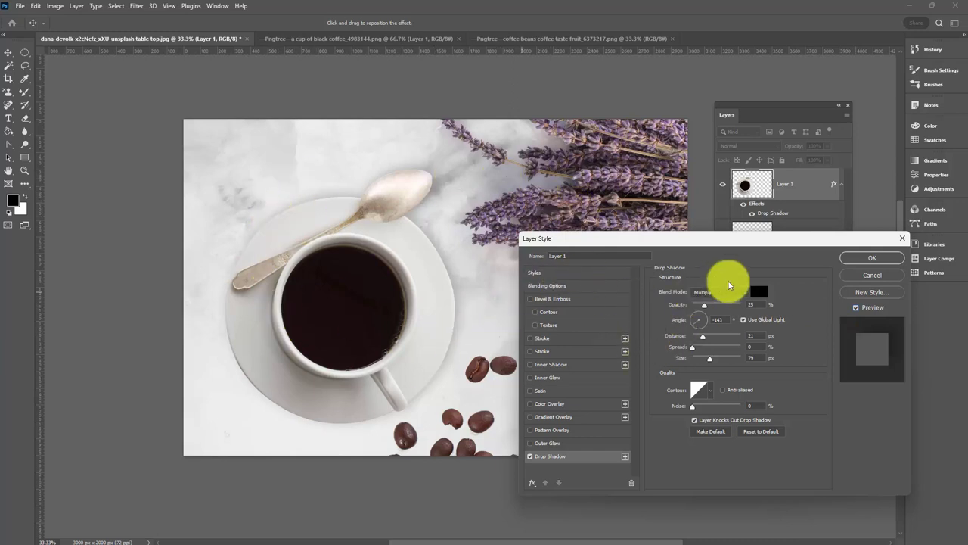
click(868, 260)
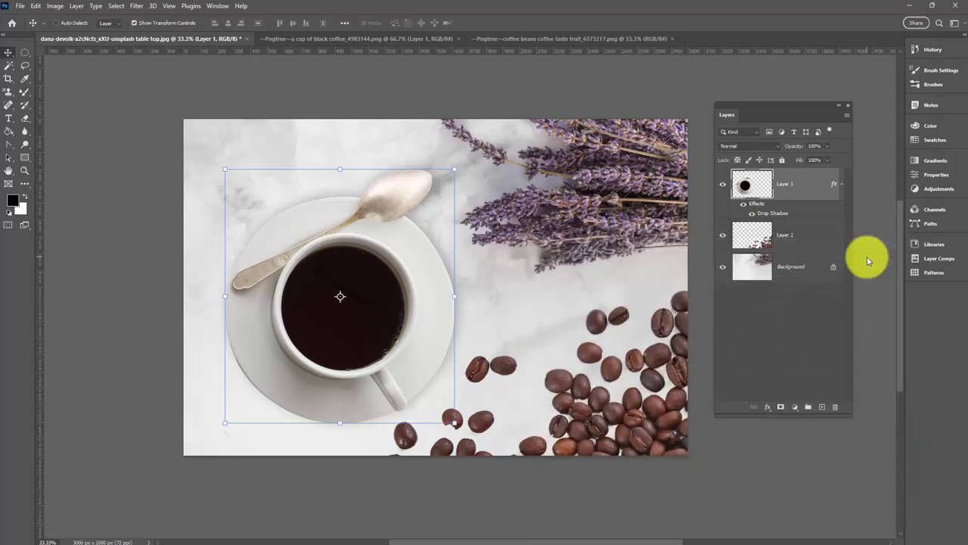
Copy the layer style from the coffee cup's Layer 1.
click(734, 345)
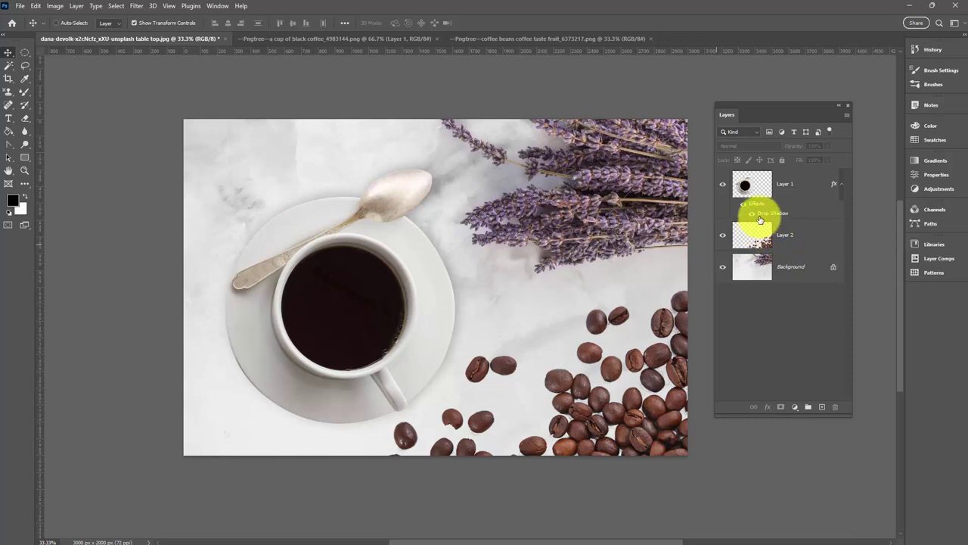
click(799, 191)
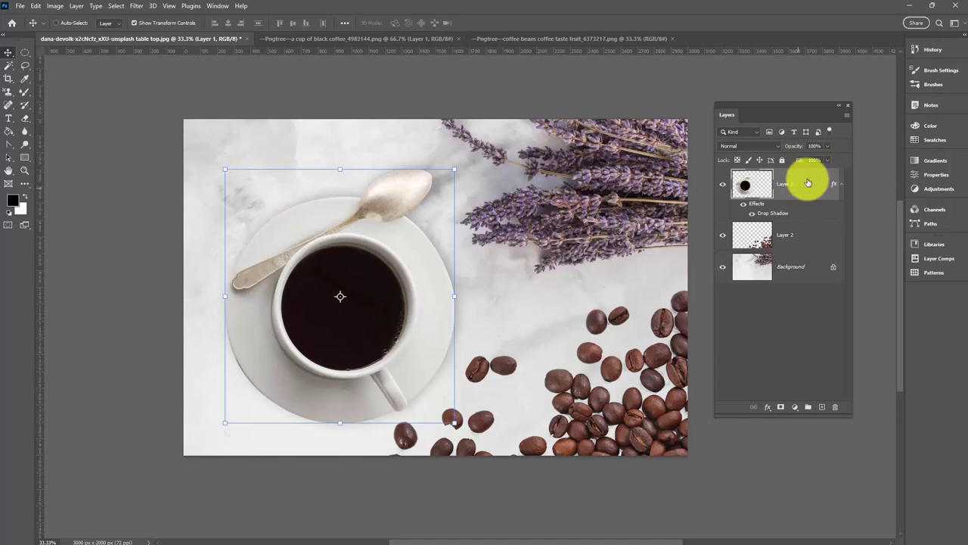
right_click(808, 183)
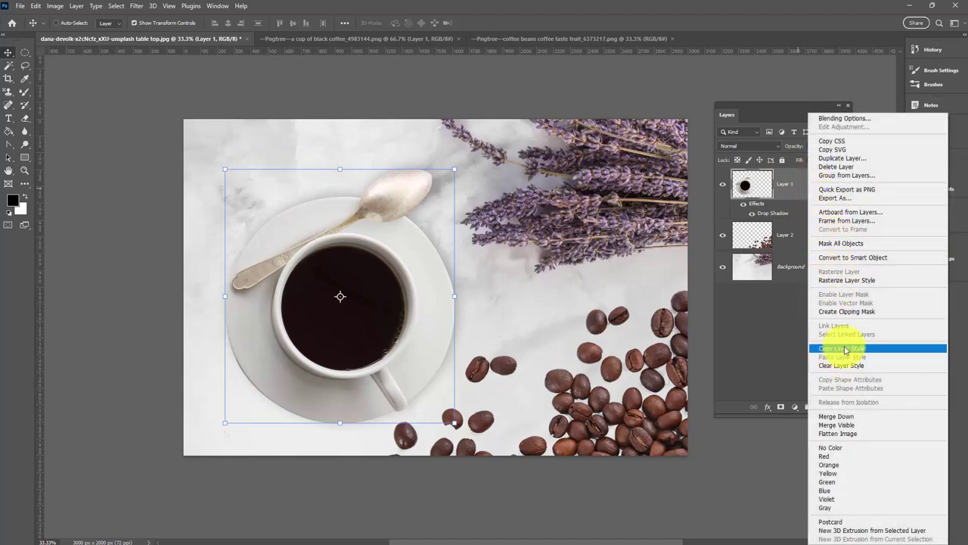
click(868, 349)
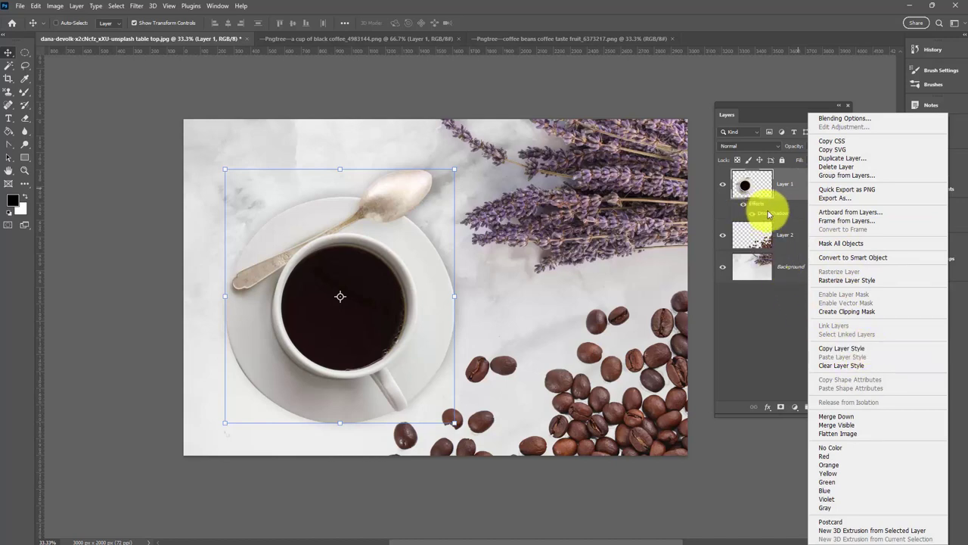
Paste the drop shadow onto the coffee beans' Layer 2 and toggle it to compare.
click(860, 349)
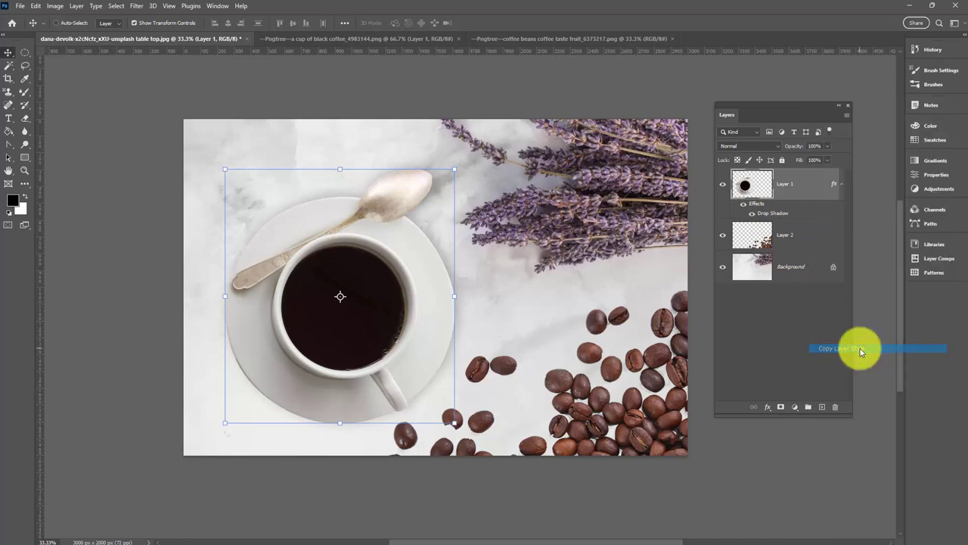
click(803, 237)
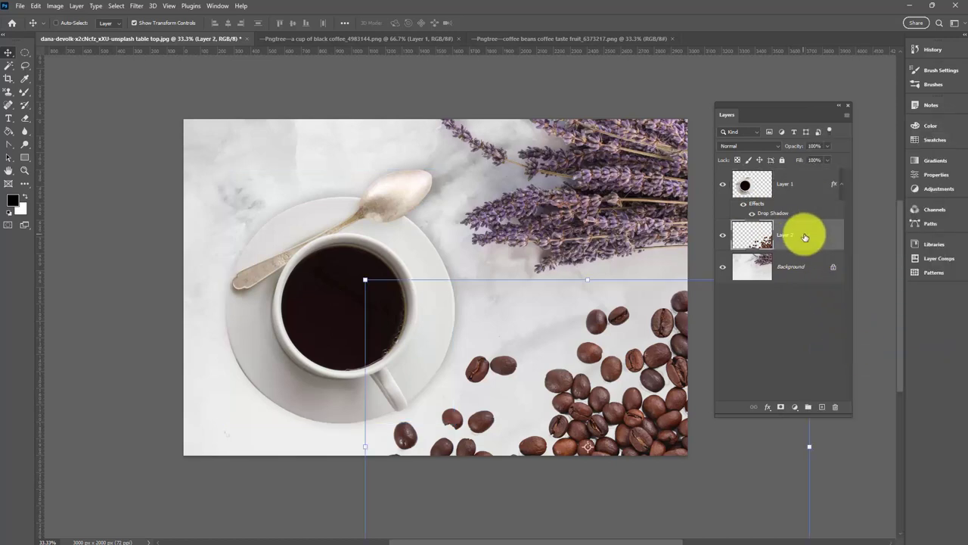
right_click(807, 237)
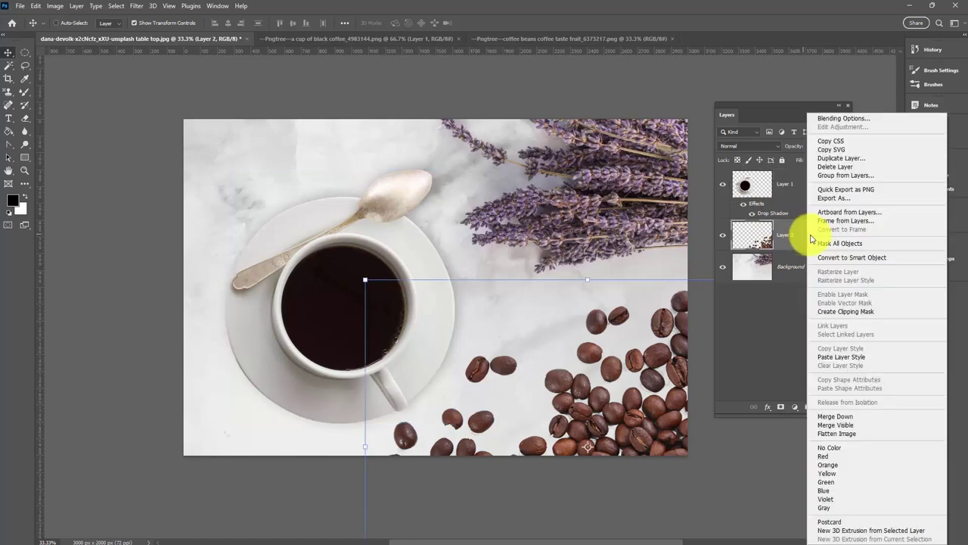
click(865, 357)
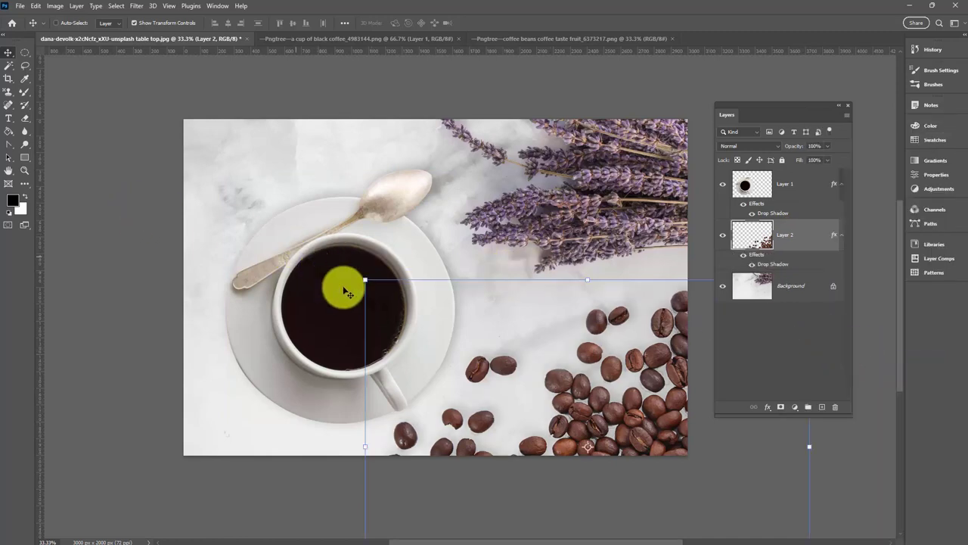
click(712, 353)
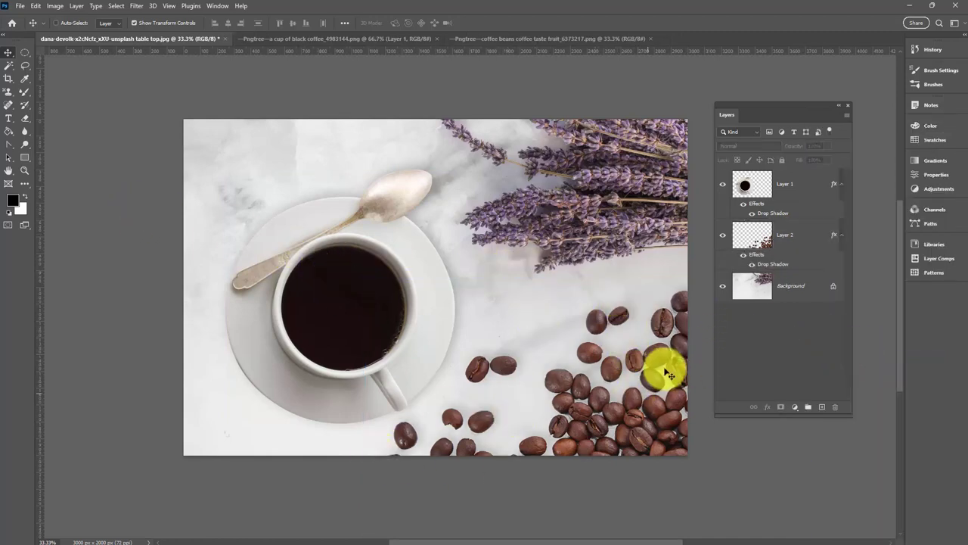
click(745, 257)
click(744, 258)
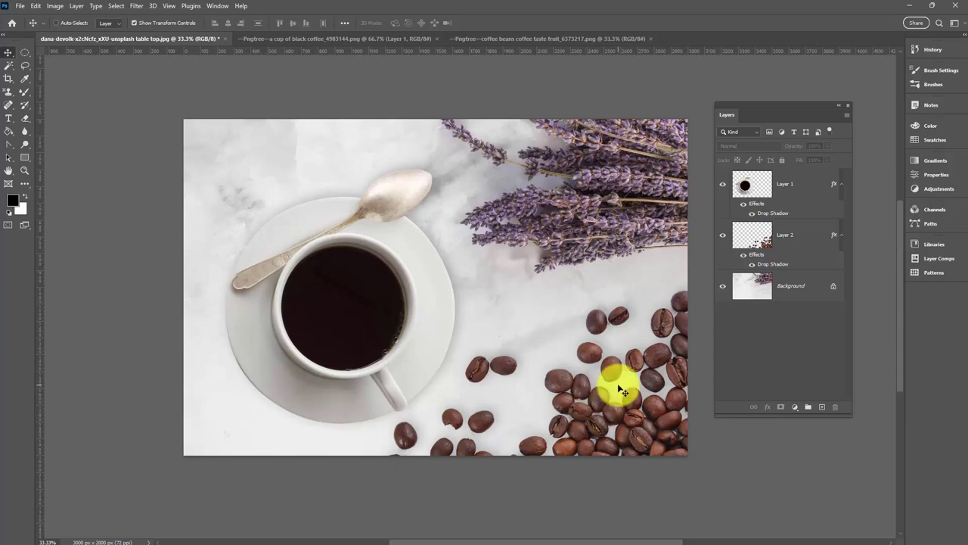
Scale the coffee beans layer to about 78% and tuck it into the tabletop's lower-right corner.
drag(735, 113, 762, 100)
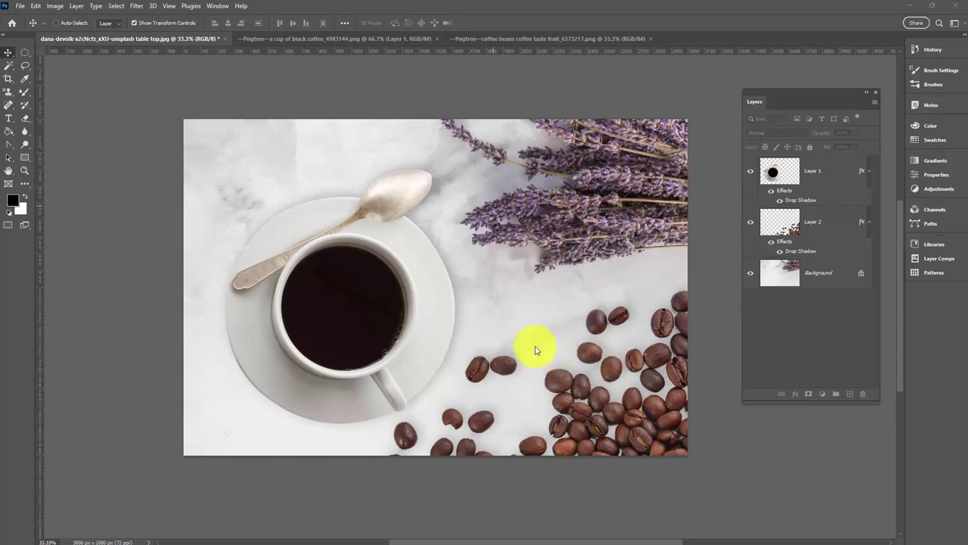
click(814, 224)
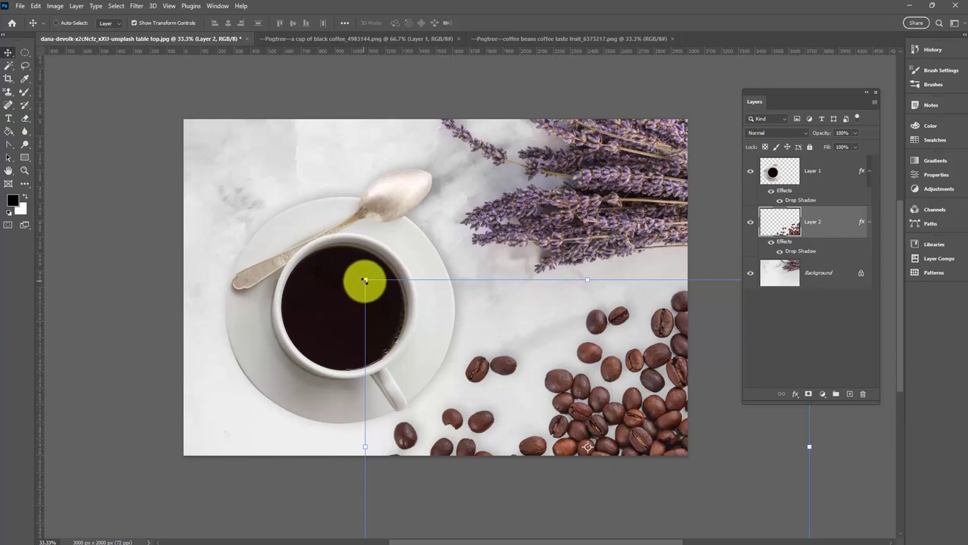
drag(365, 279, 440, 384)
drag(610, 430, 559, 394)
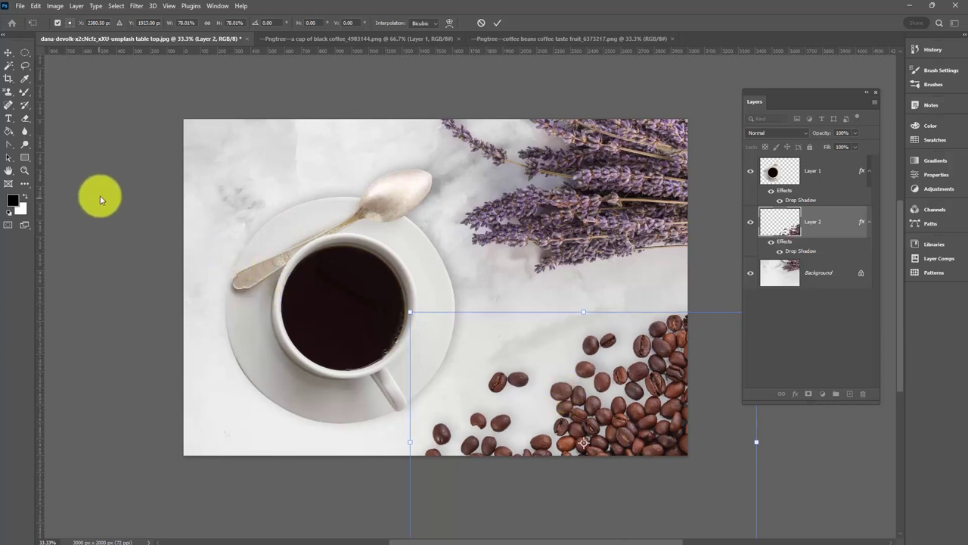
click(499, 24)
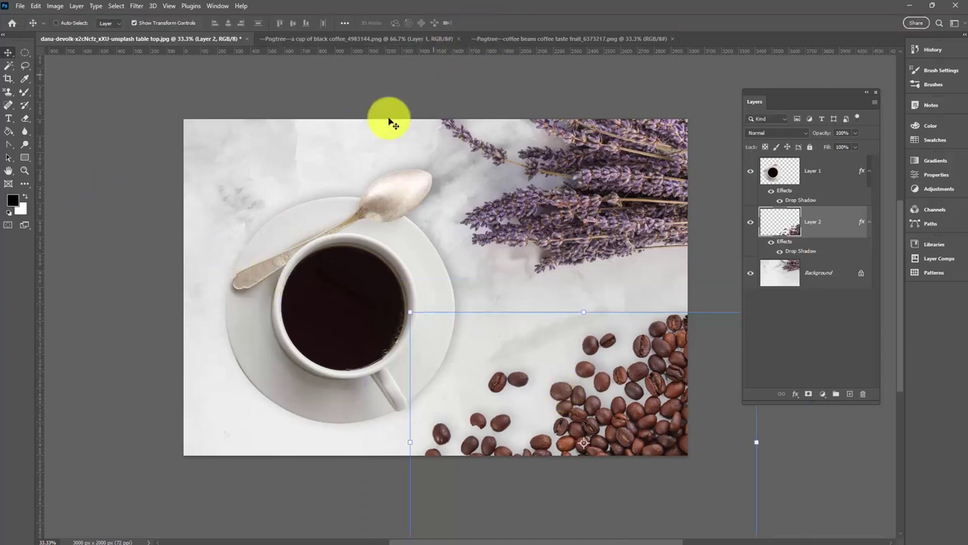
click(806, 351)
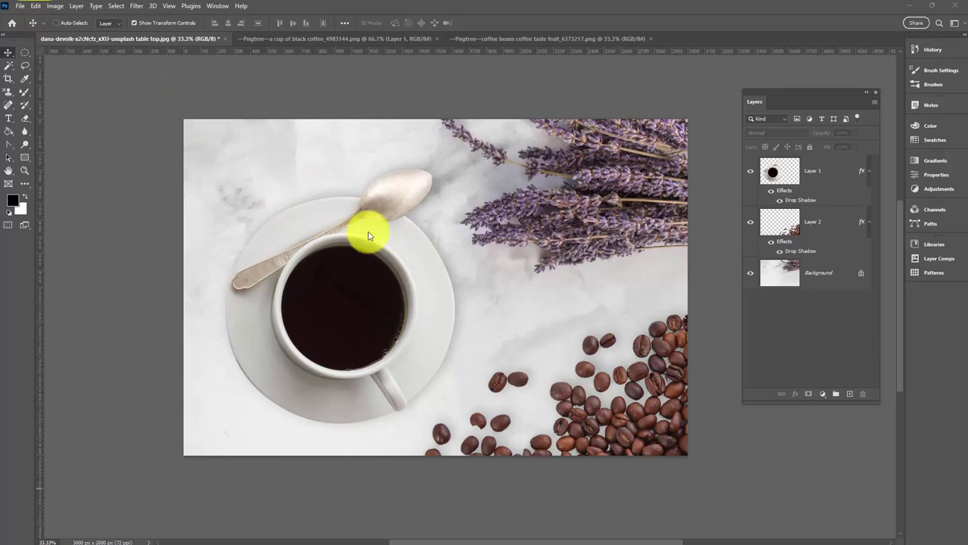
click(18, 7)
Open the recent dried-fruit bowl photo and bring its annie-spratt document tab forward.
mouse_move(44, 67)
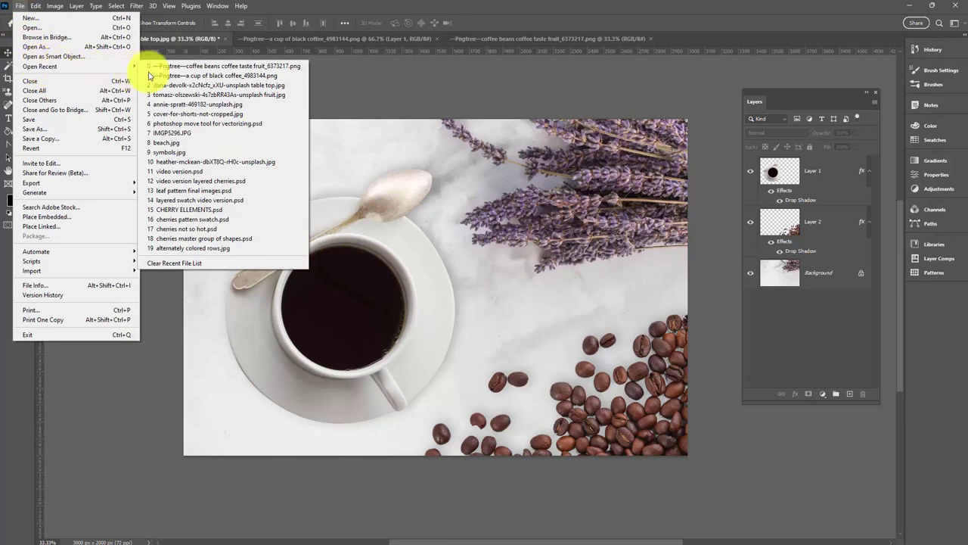
click(227, 105)
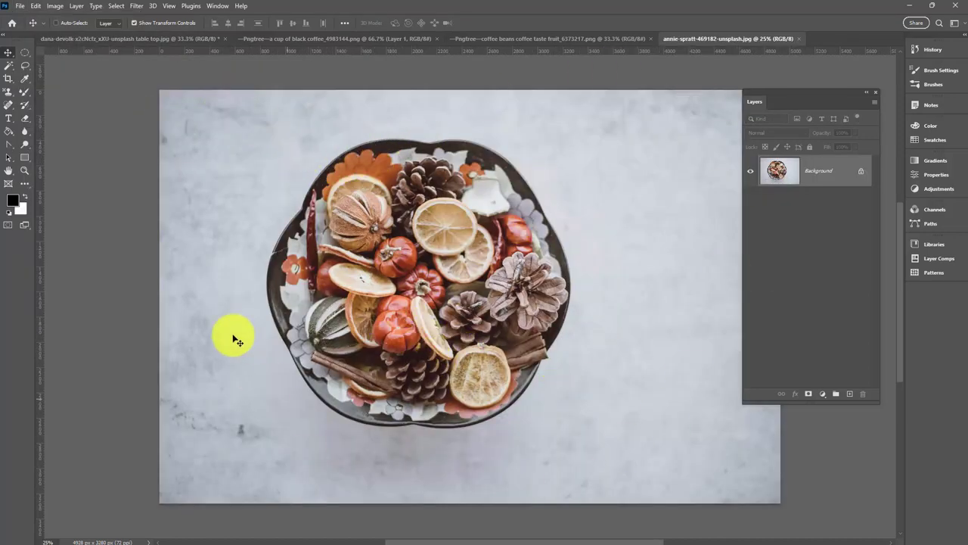
click(95, 38)
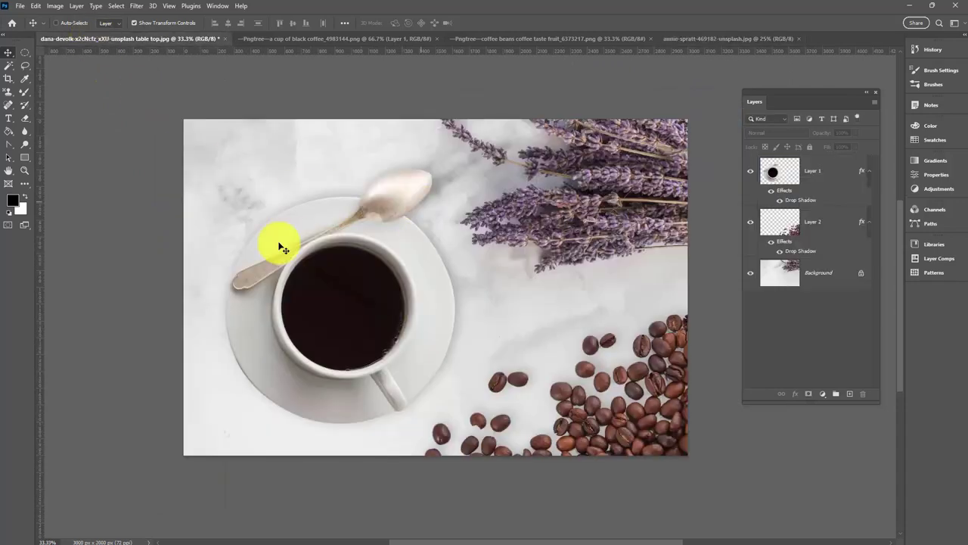
click(667, 38)
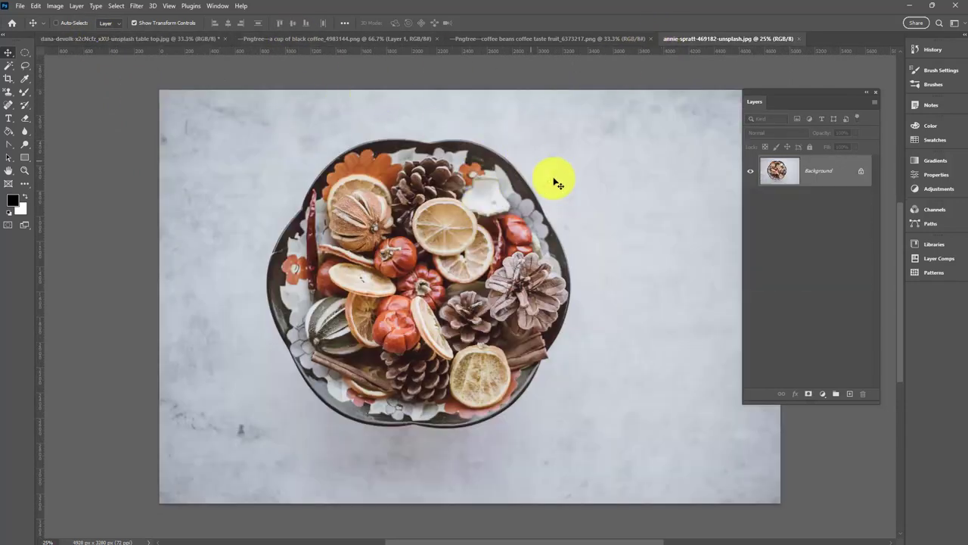
Use the Quick Selection Tool to select the grey table left and right of the bowl.
click(8, 65)
drag(8, 38, 50, 70)
right_click(56, 97)
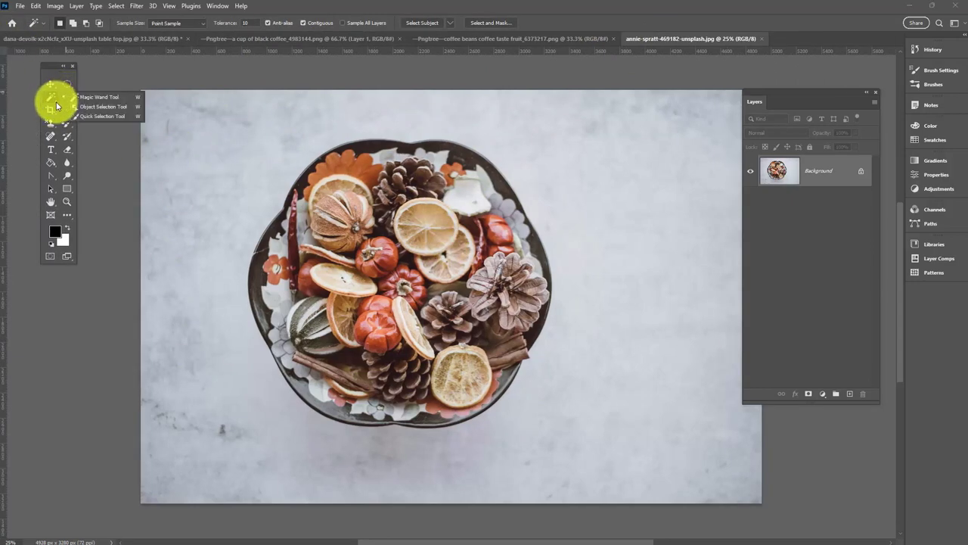
click(97, 118)
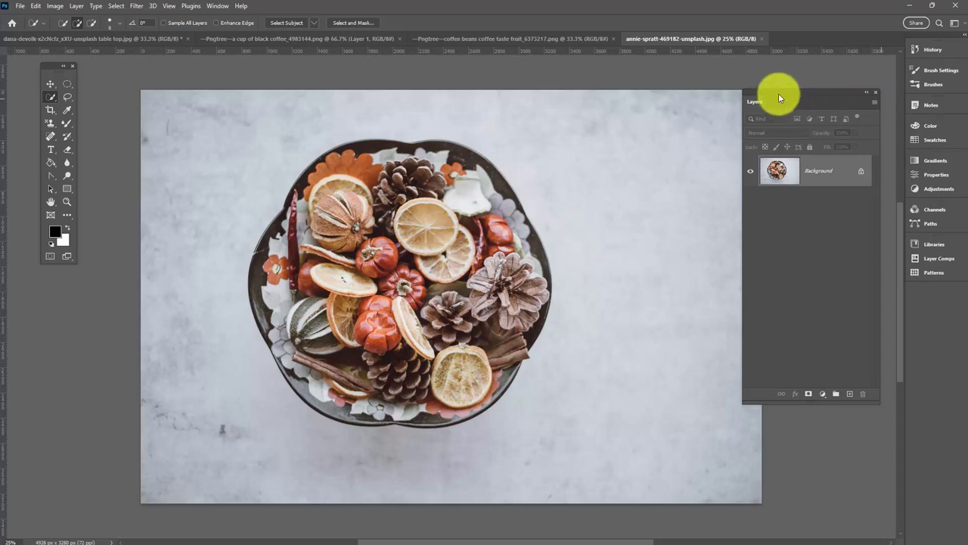
drag(779, 93, 802, 136)
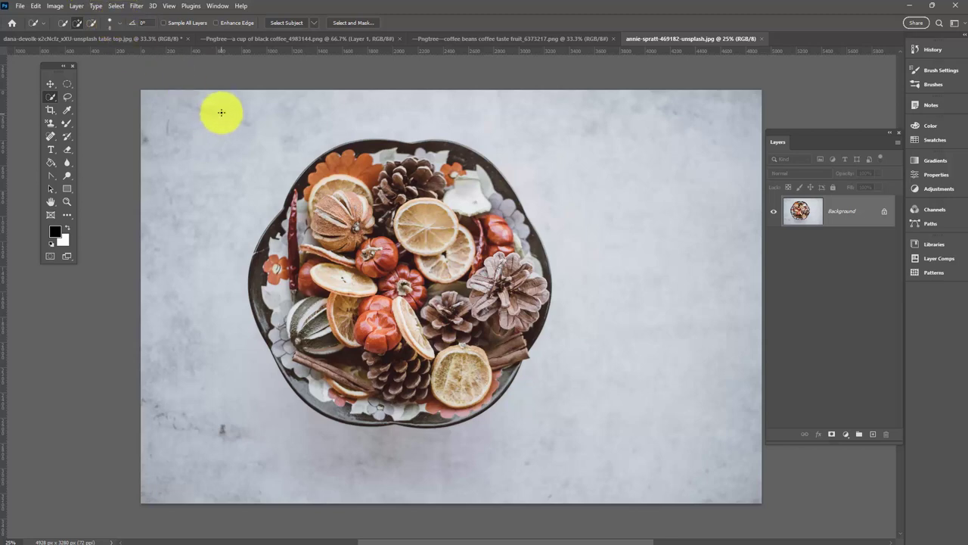
mouse_move(222, 111)
mouse_down()
mouse_move(177, 251)
mouse_move(199, 421)
mouse_move(215, 450)
mouse_up()
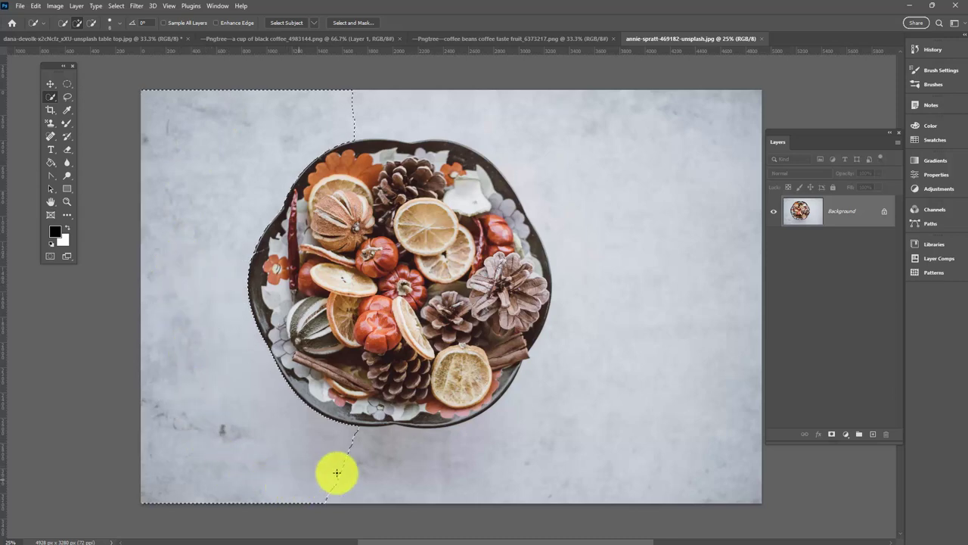
mouse_move(249, 147)
mouse_down()
mouse_move(339, 86)
mouse_move(534, 113)
mouse_move(583, 147)
mouse_move(601, 83)
mouse_move(587, 108)
mouse_move(713, 108)
mouse_move(672, 132)
mouse_up()
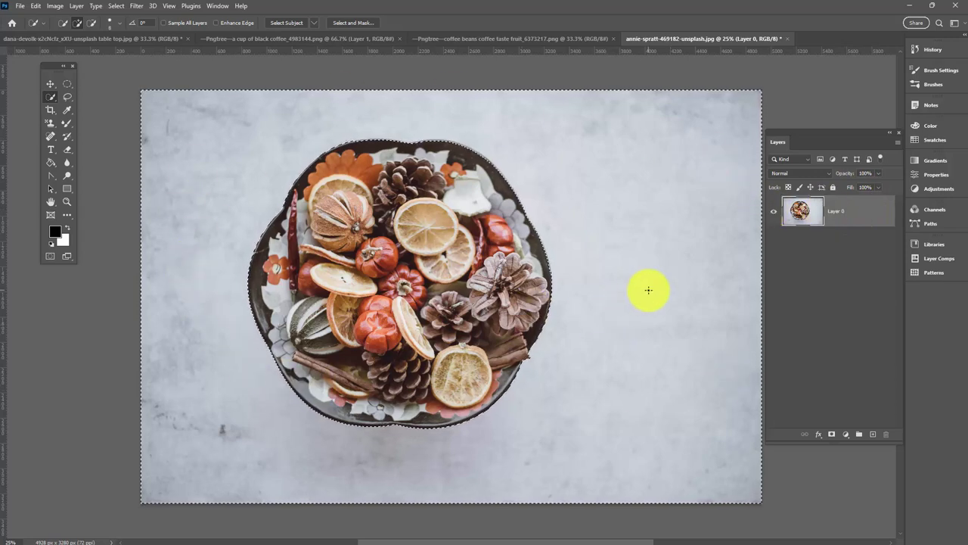
Delete the selected grey background, then deselect, leaving the bowl on transparent Layer 0.
key(Delete)
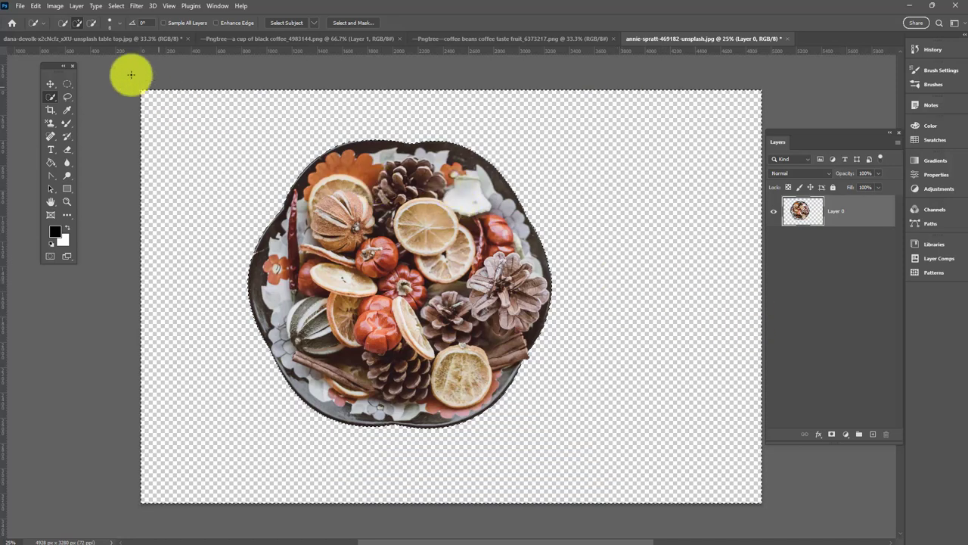
click(50, 83)
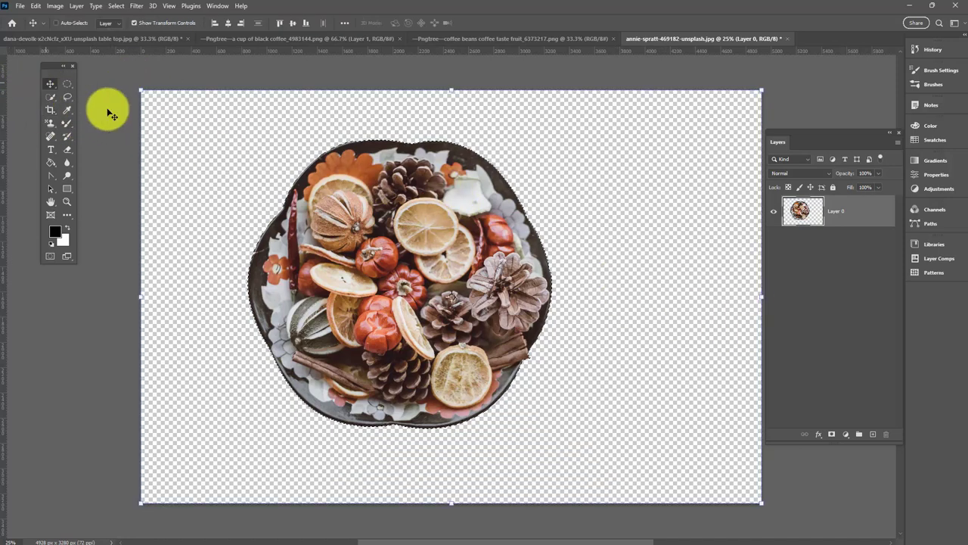
click(781, 306)
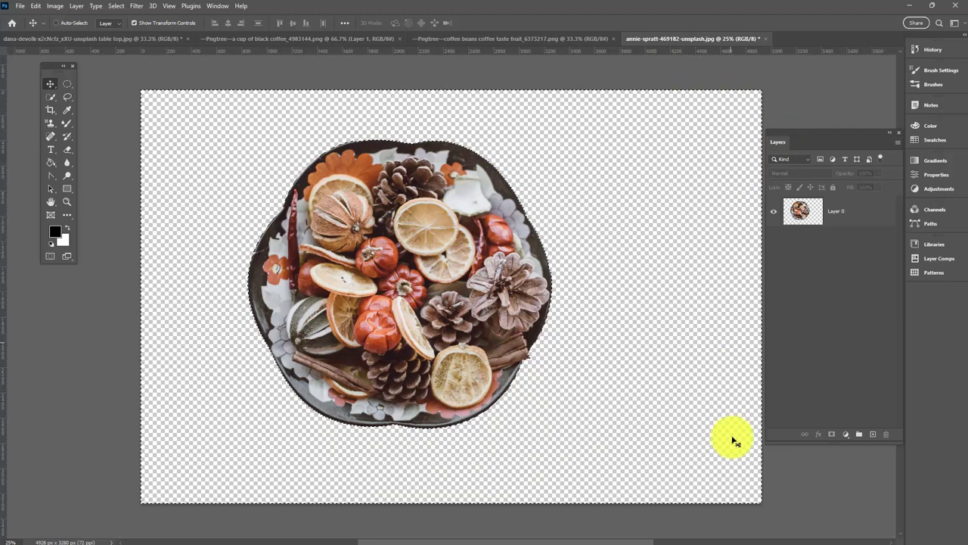
click(116, 7)
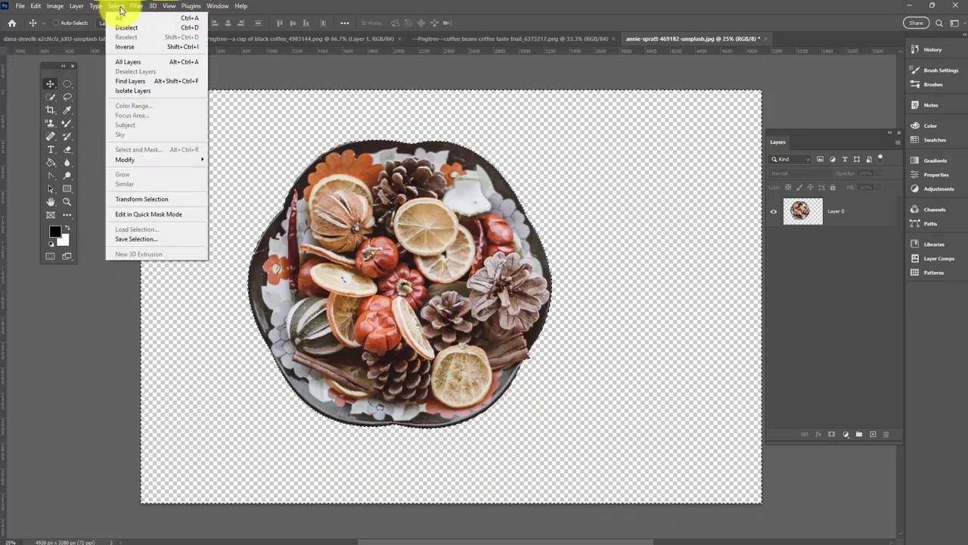
click(129, 29)
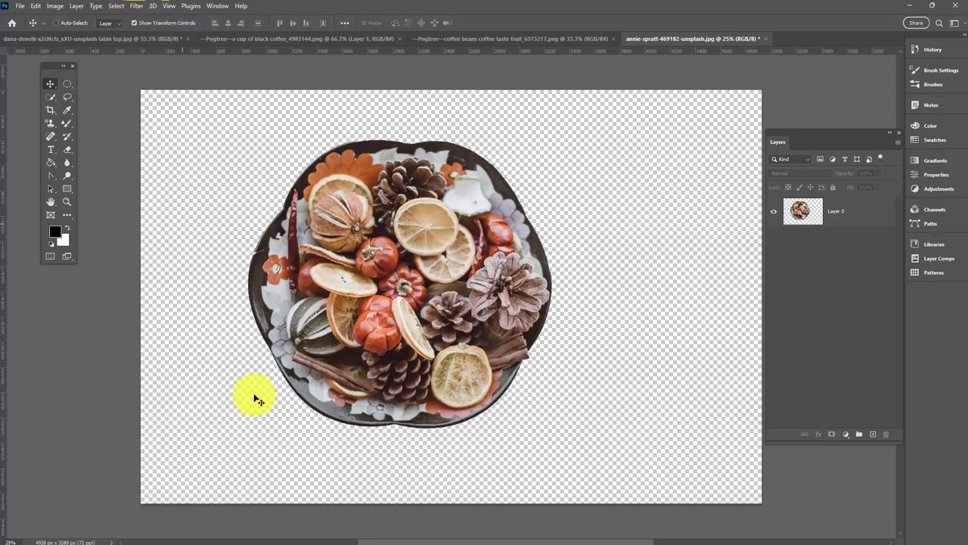
Check the coffee beans and coffee cup documents, then return to the bowl photo.
click(478, 39)
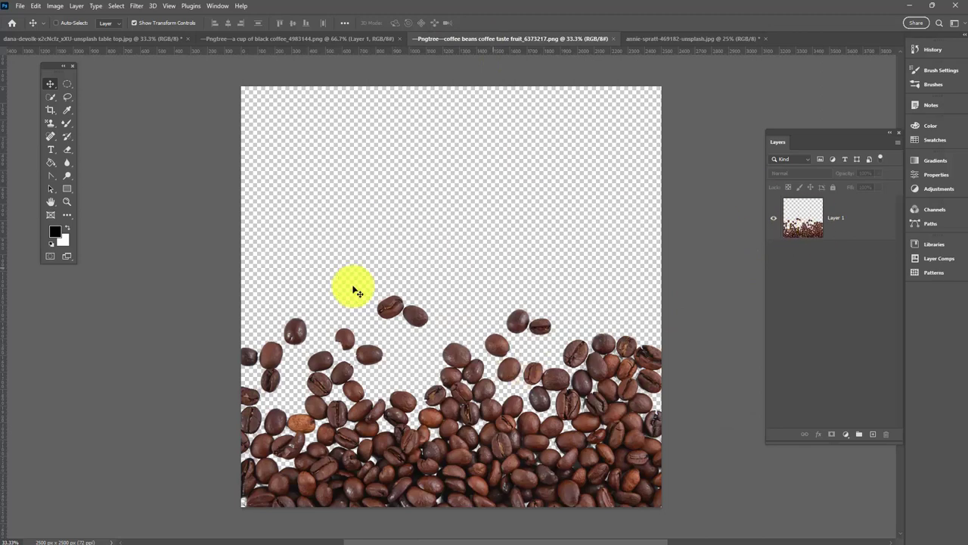
click(303, 38)
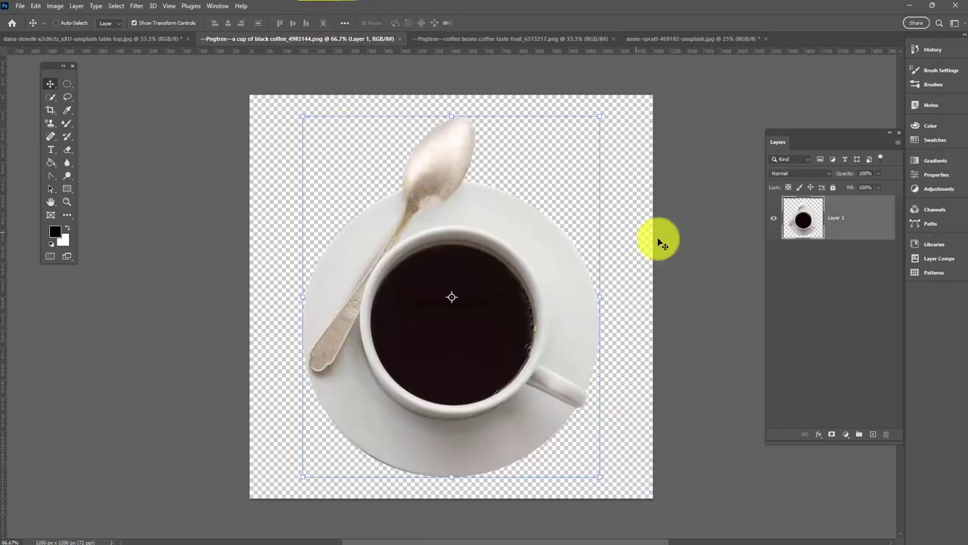
click(865, 268)
click(647, 39)
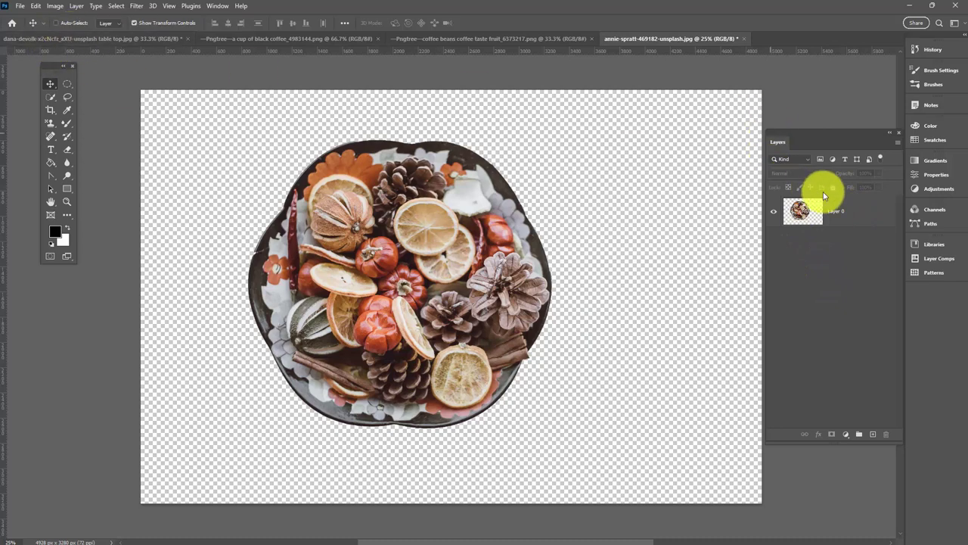
Drag the cut-out bowl's Layer 0 into the tabletop composite and shrink it into place.
click(877, 211)
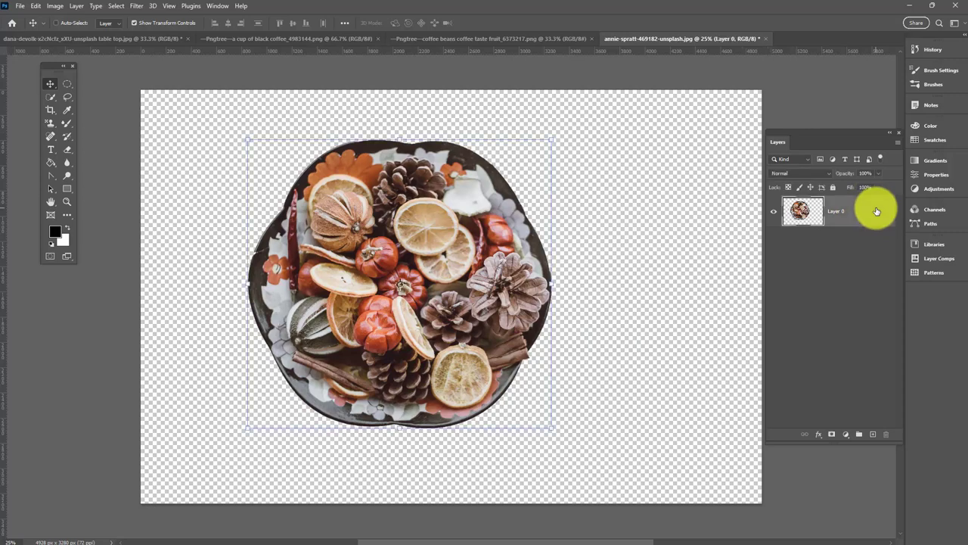
drag(874, 211, 436, 276)
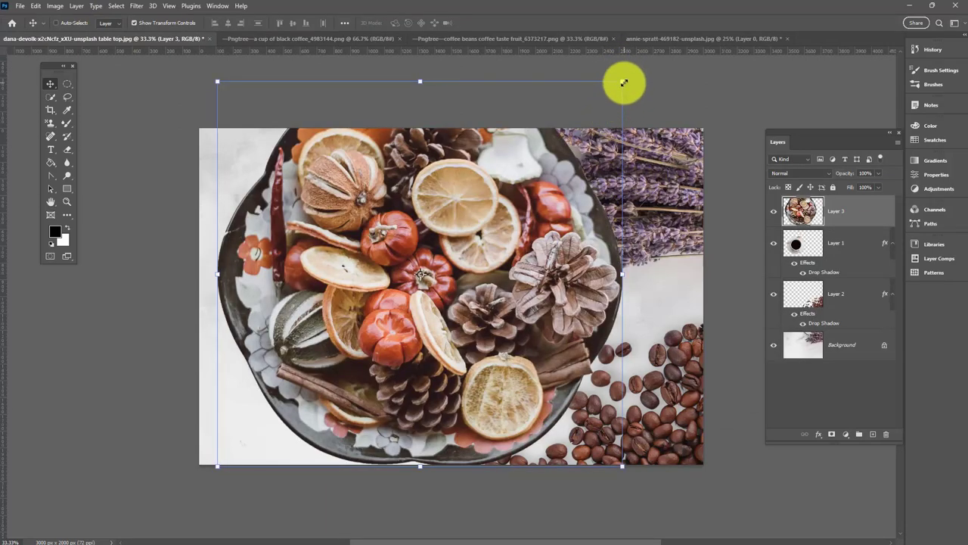
drag(623, 81, 491, 275)
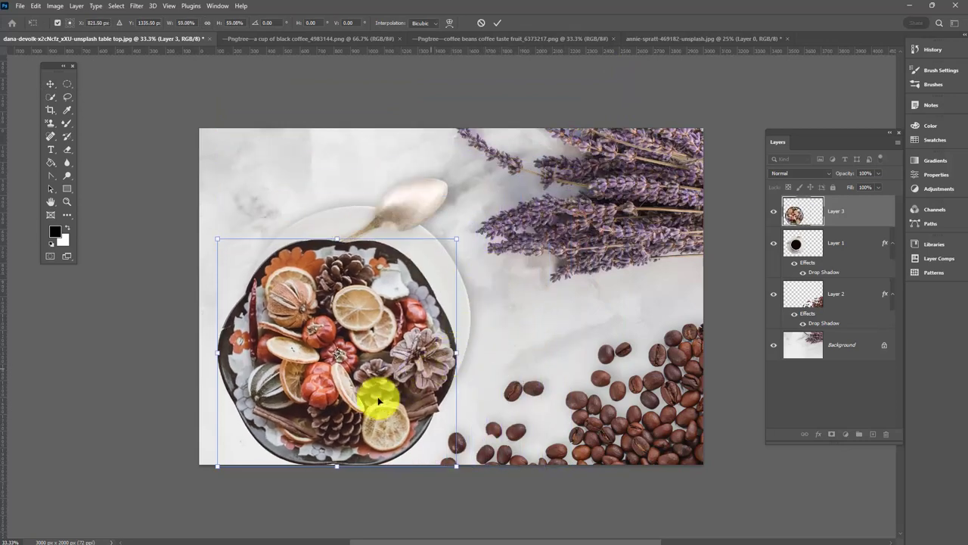
drag(376, 389, 401, 335)
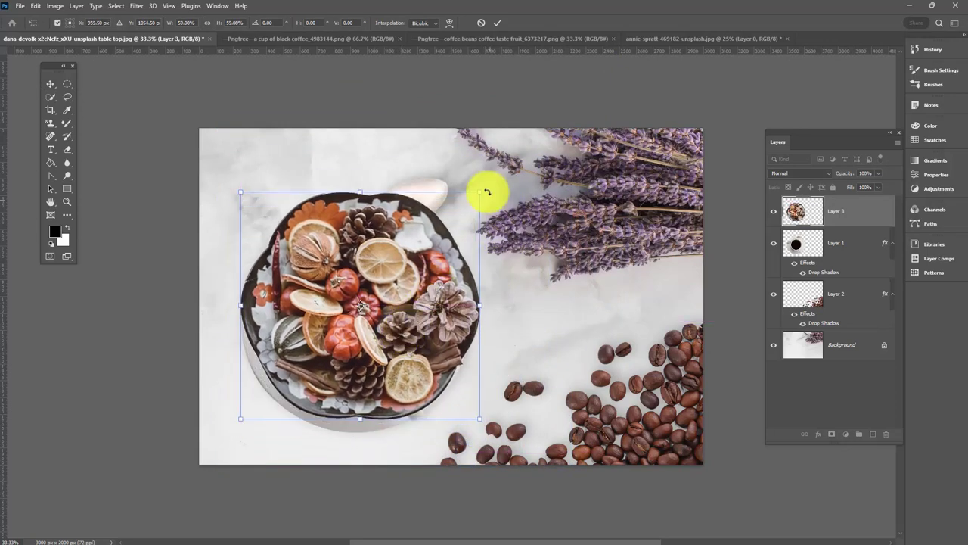
Enlarge the bowl to about 82% and position it at the tabletop's left.
drag(479, 191, 514, 159)
drag(402, 296, 320, 351)
drag(437, 203, 497, 164)
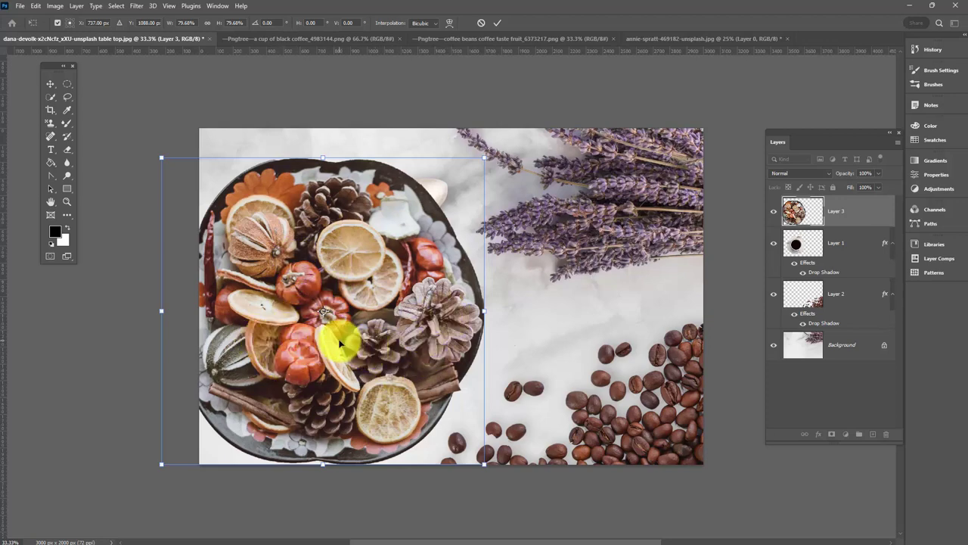
drag(339, 343, 330, 358)
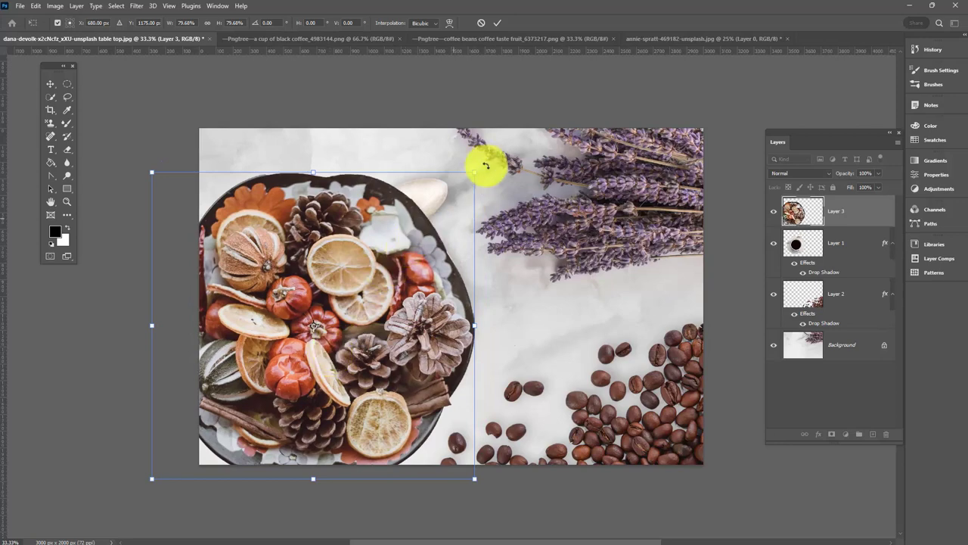
drag(478, 171, 484, 164)
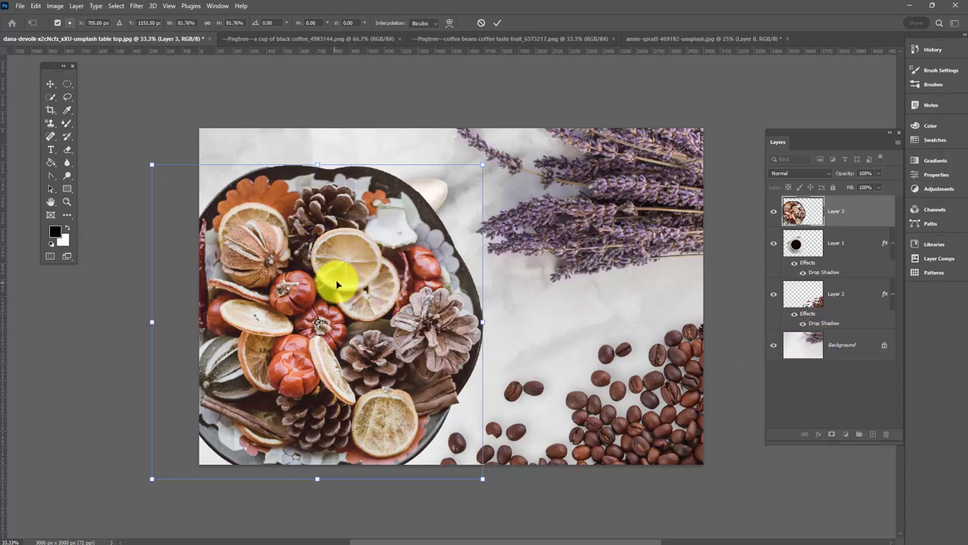
Commit the bowl's transform and hide the coffee cup and coffee beans layers.
click(496, 22)
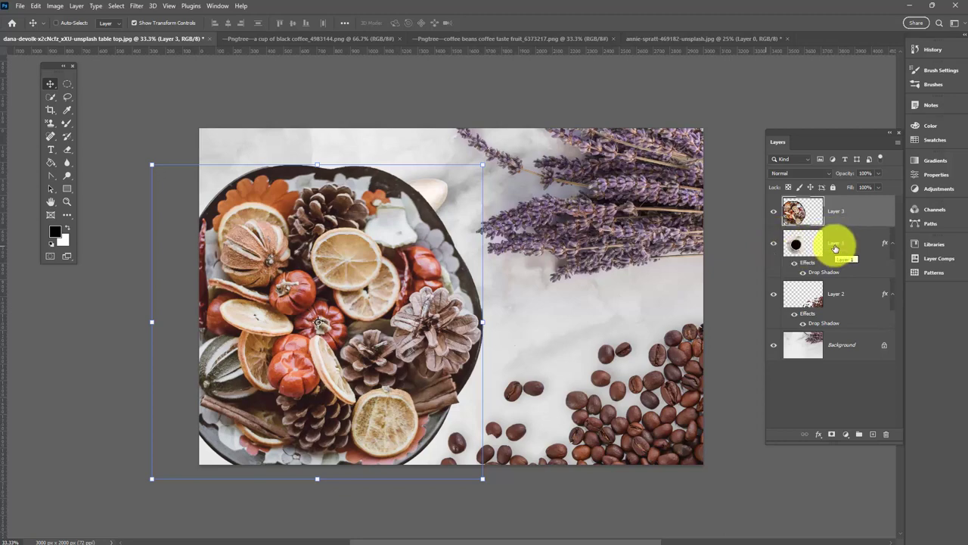
click(772, 246)
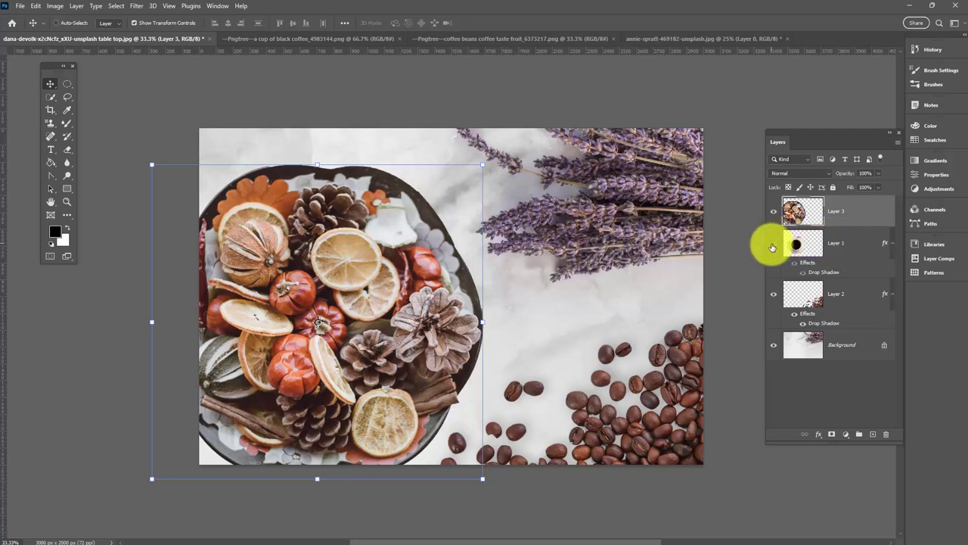
click(773, 297)
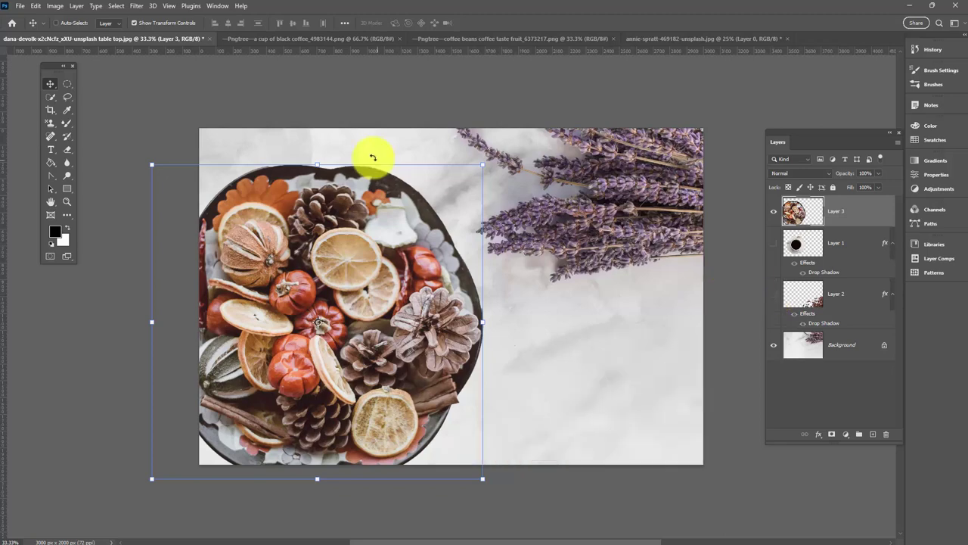
Enlarge the bowl to about 104% and move it lower on the tabletop's left.
drag(310, 325, 311, 349)
drag(482, 187, 496, 175)
drag(433, 340, 401, 372)
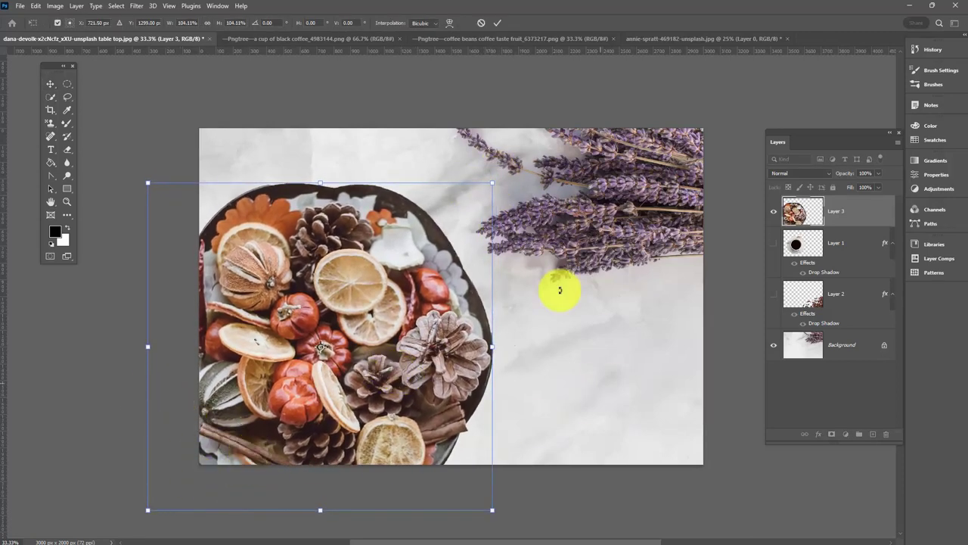
click(497, 24)
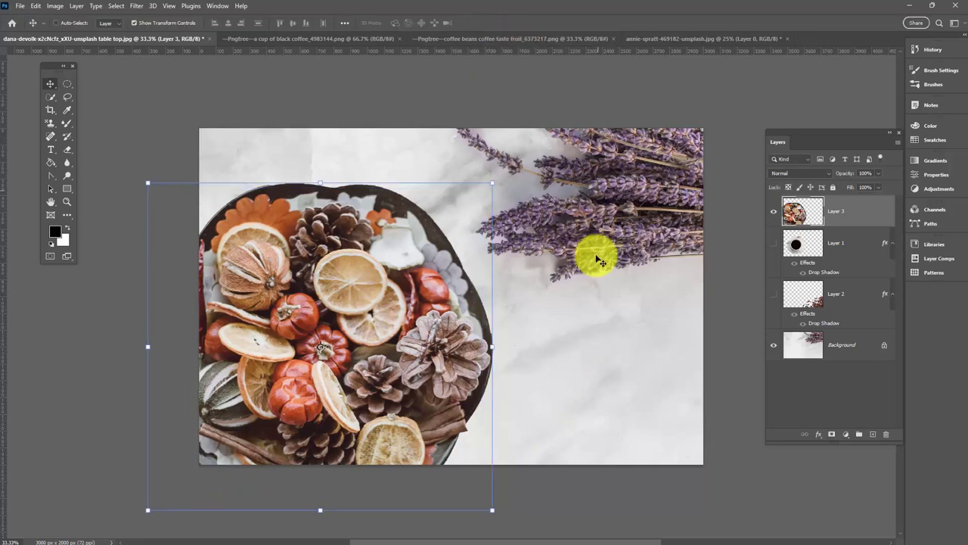
Copy Layer 2's drop shadow style and paste it onto the bowl's Layer 3.
click(833, 320)
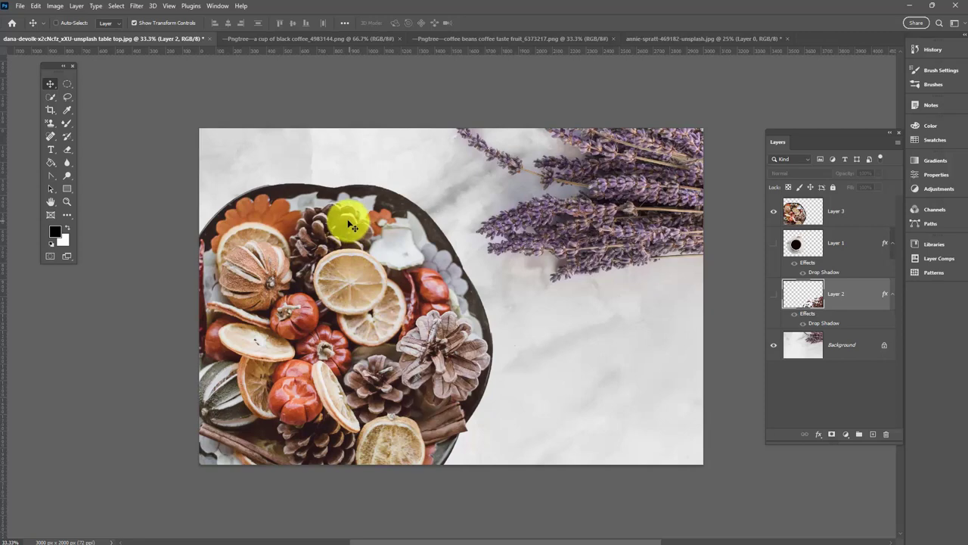
right_click(853, 294)
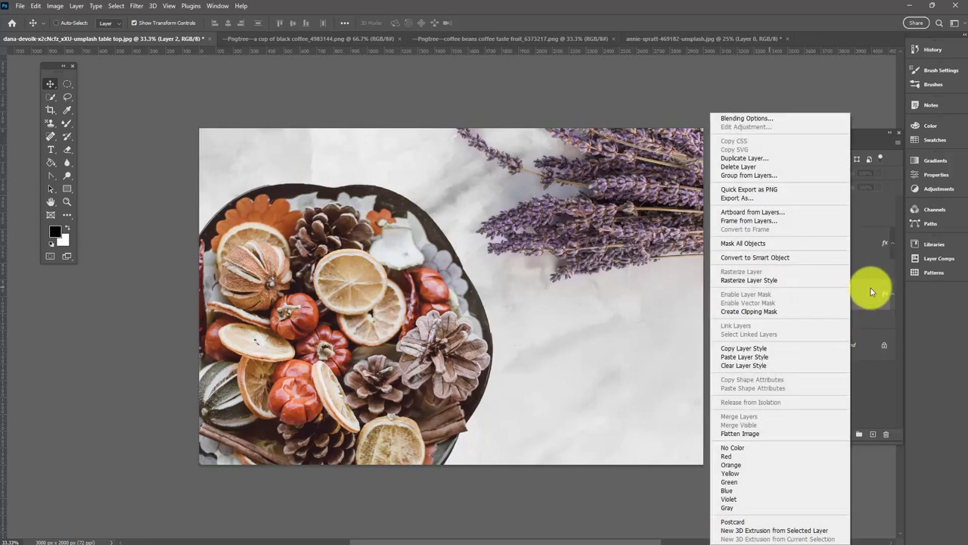
click(746, 347)
click(842, 216)
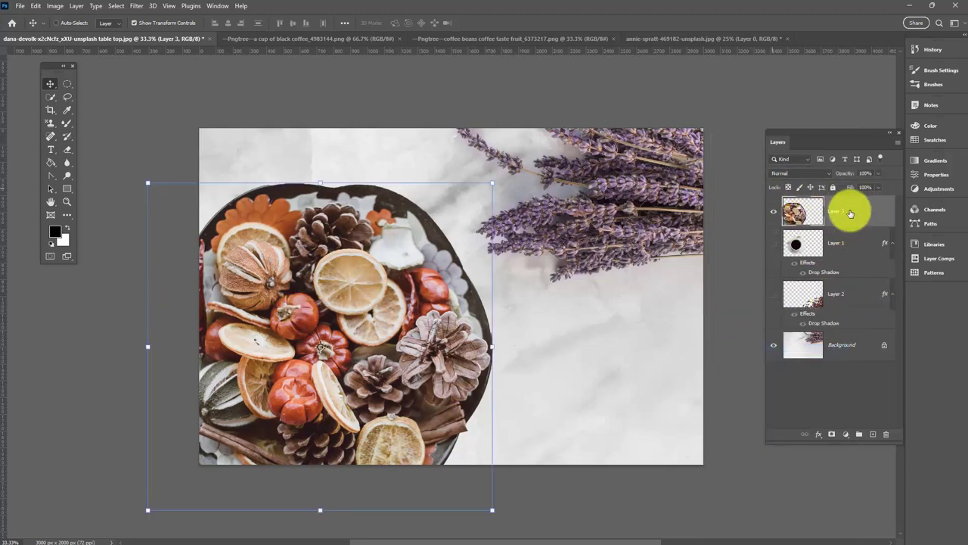
right_click(868, 210)
click(788, 358)
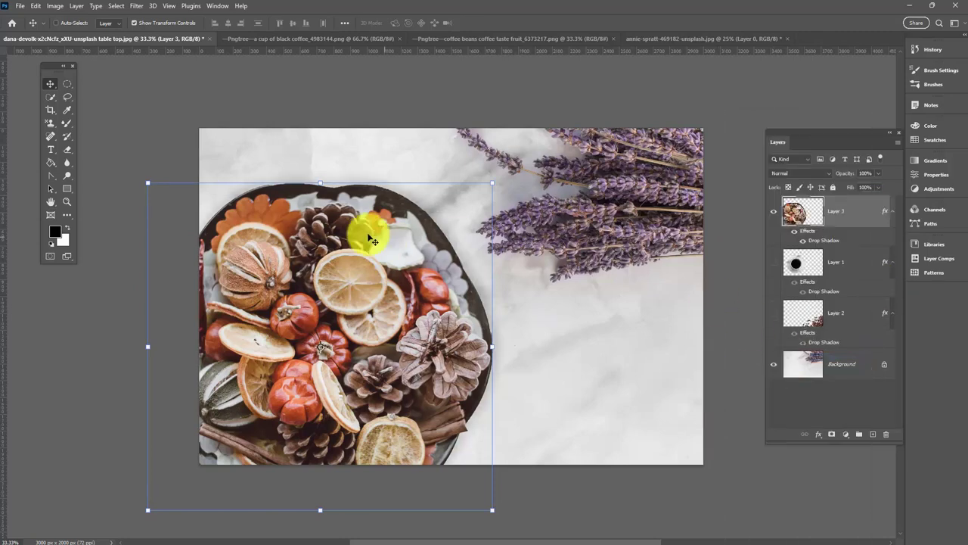
click(805, 402)
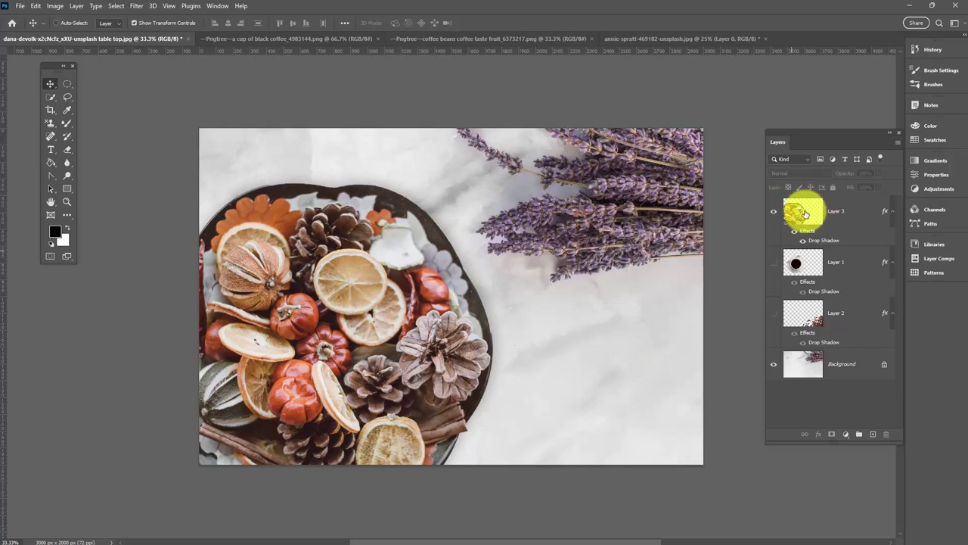
With the bowl's Layer 3 selected, open Image > Adjustments > Match Color.
click(842, 212)
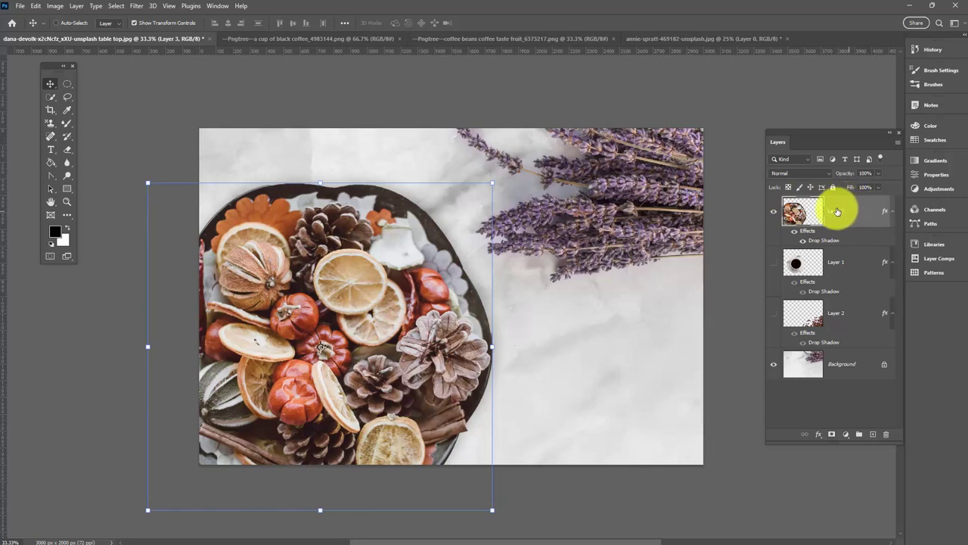
click(55, 6)
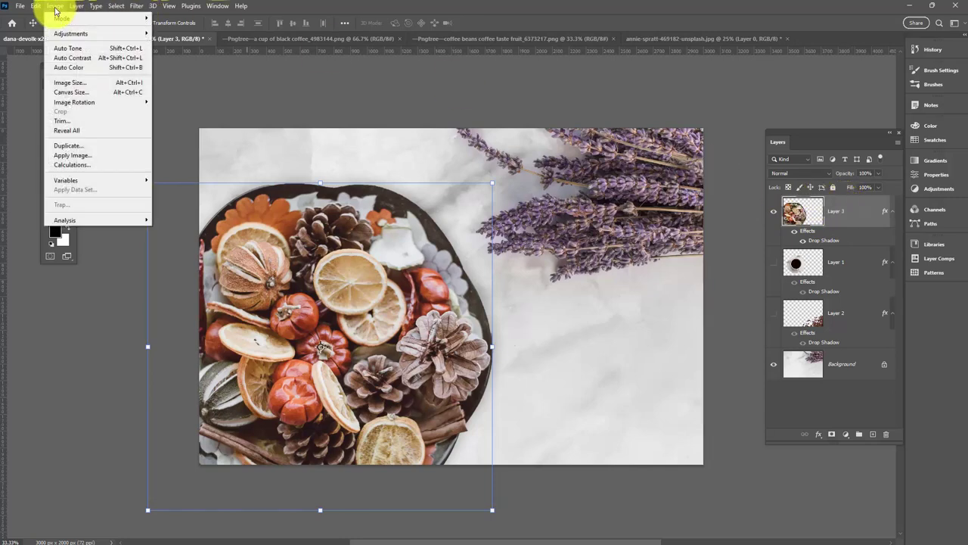
mouse_move(74, 34)
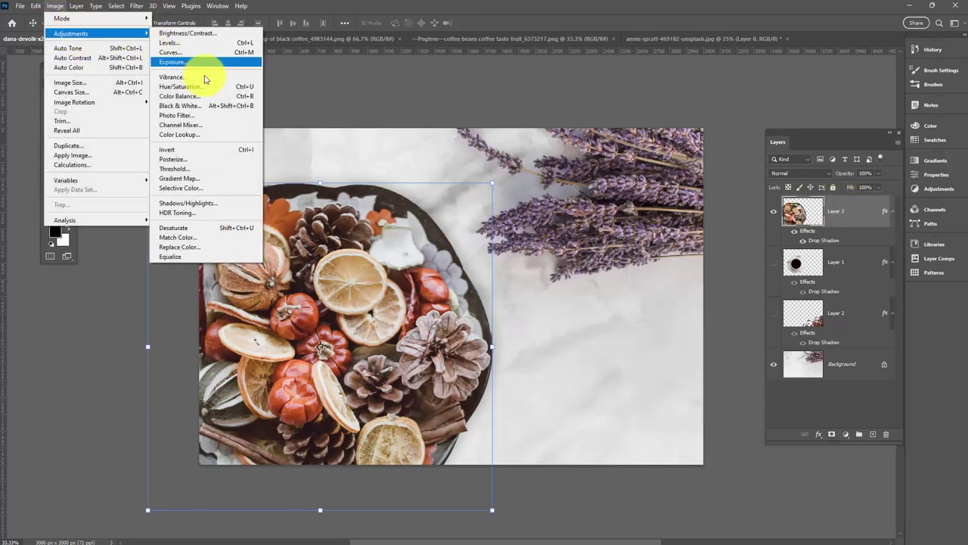
click(204, 240)
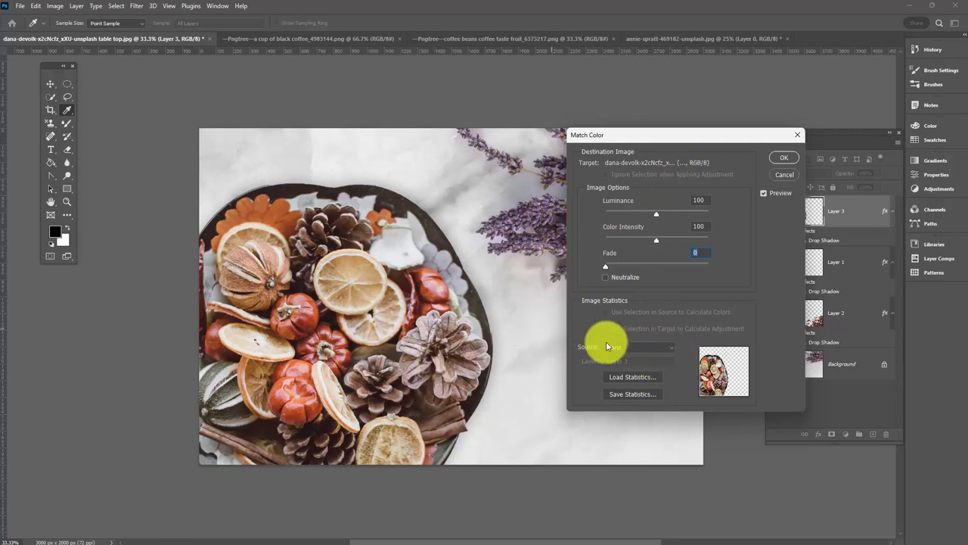
Set Match Color's Source to the table top document and its Layer to Background.
click(654, 350)
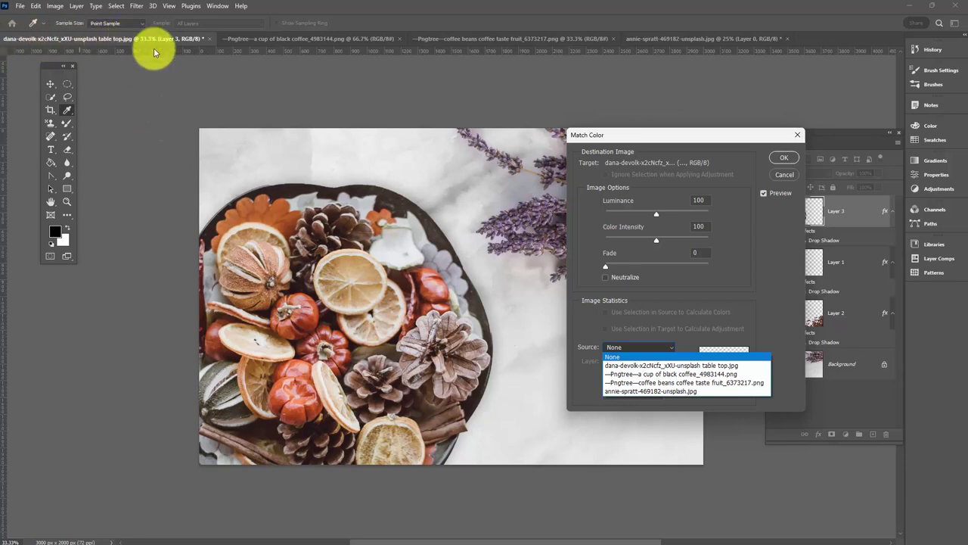
click(711, 367)
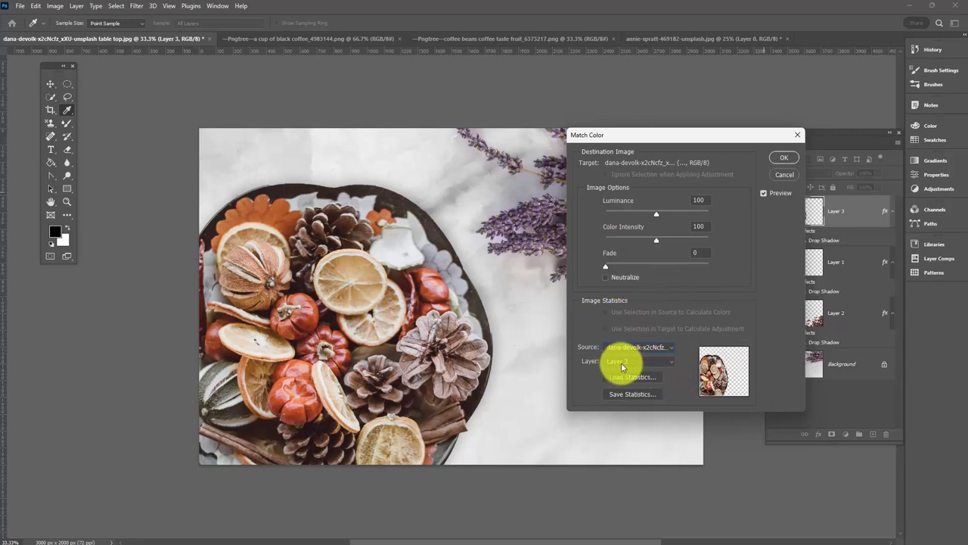
click(670, 361)
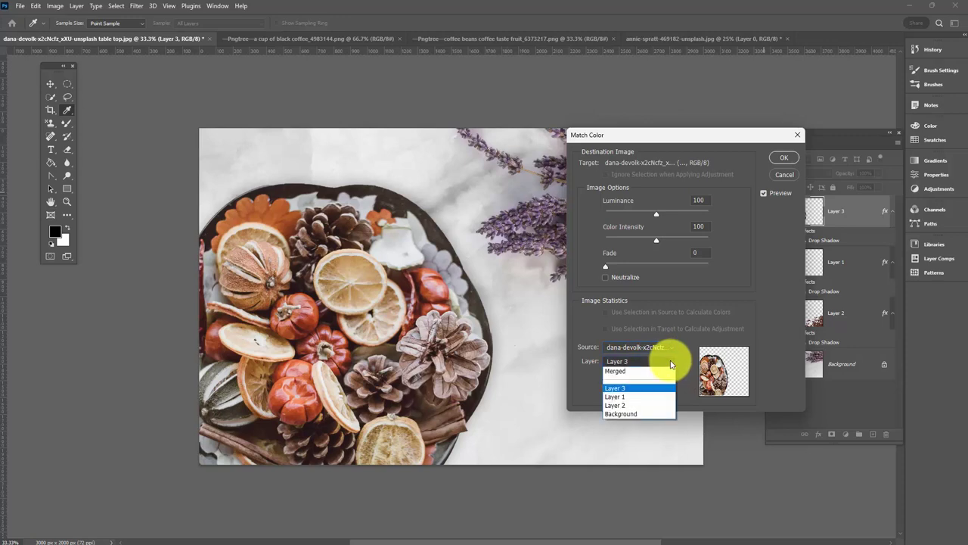
click(630, 415)
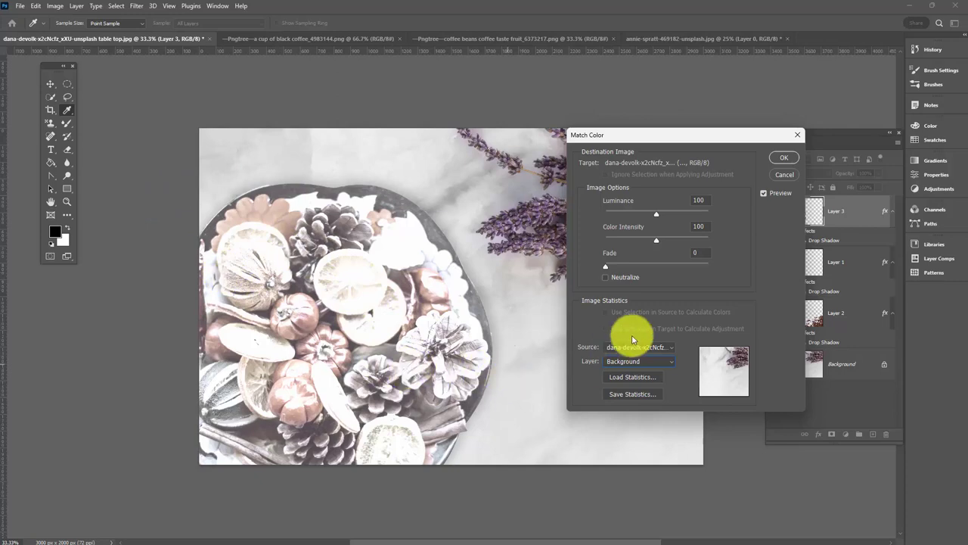
Raise Fade to 61, toggling Preview to compare against the bowl's original colours.
click(763, 193)
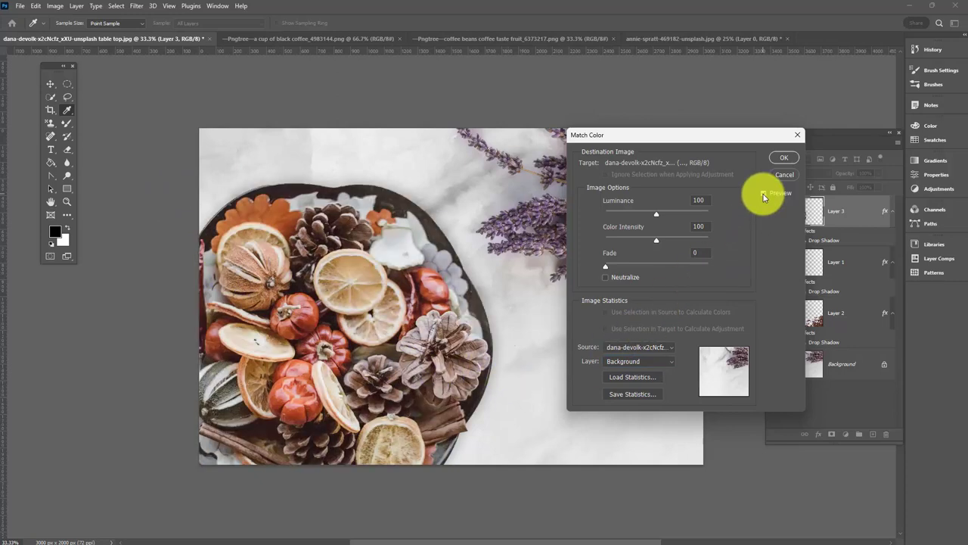
click(763, 194)
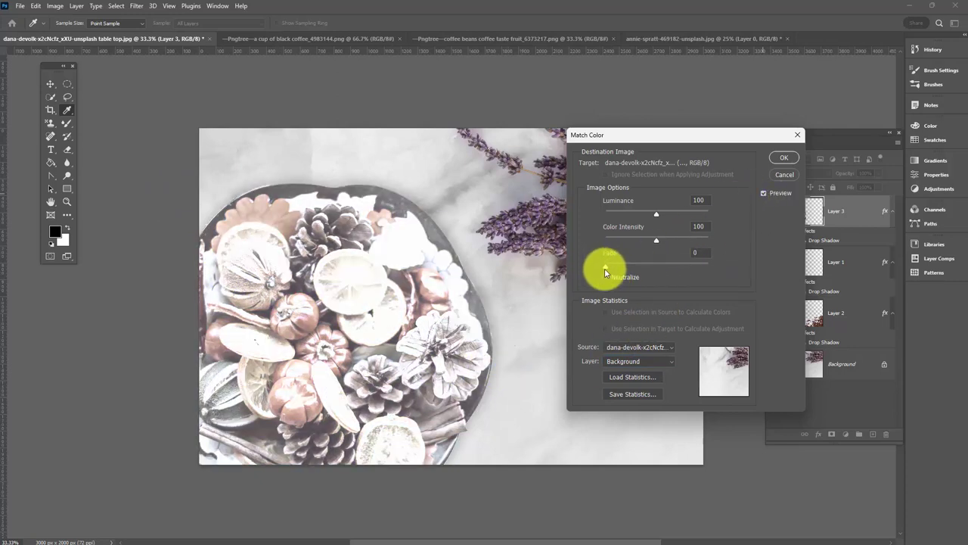
drag(607, 271, 662, 280)
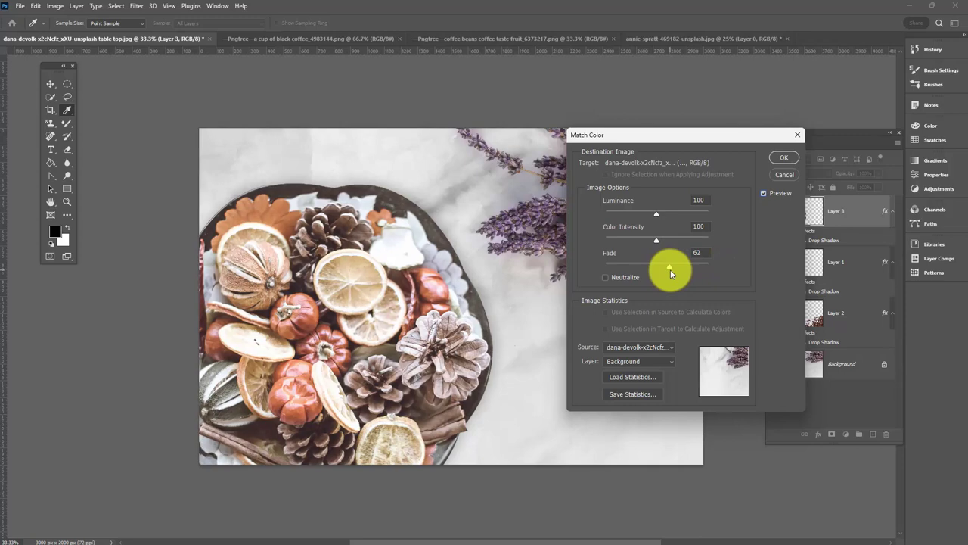
drag(670, 269, 671, 269)
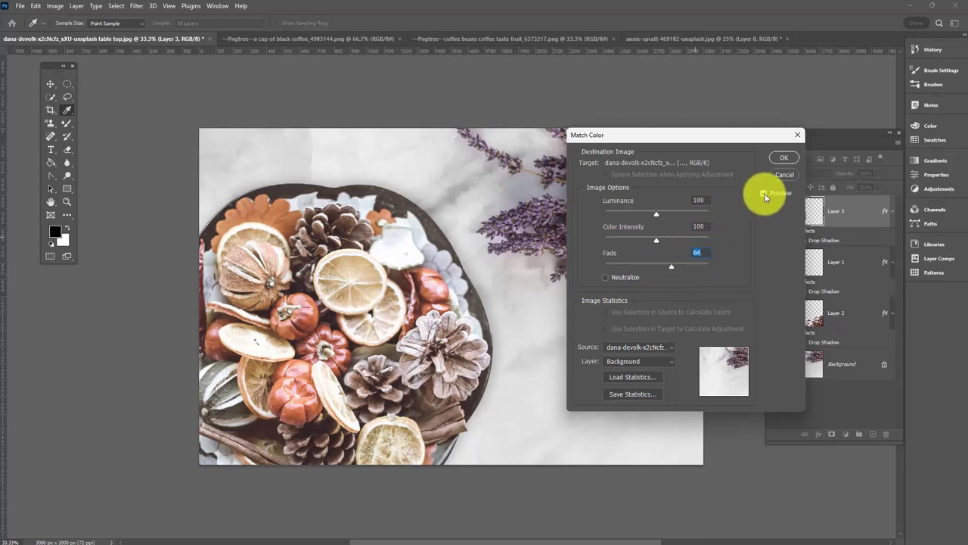
click(765, 195)
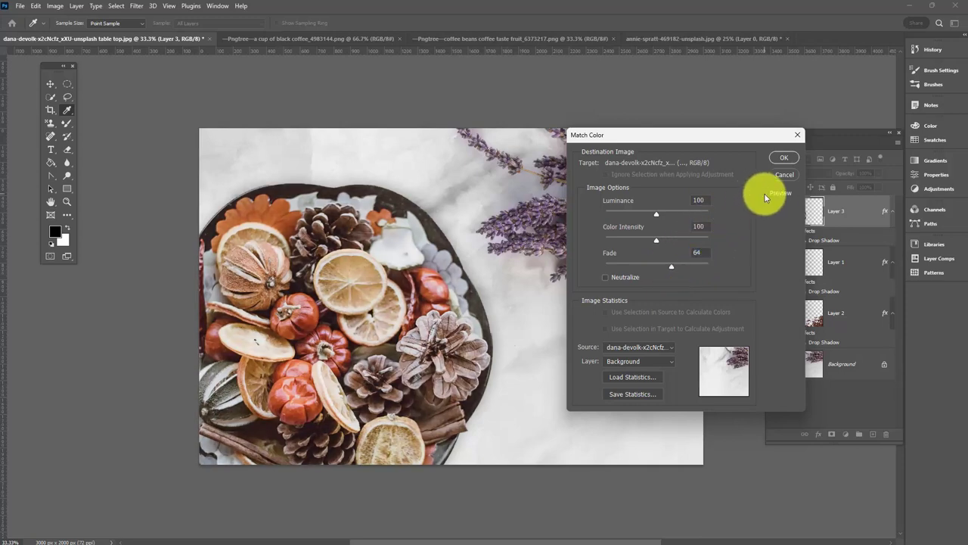
click(765, 196)
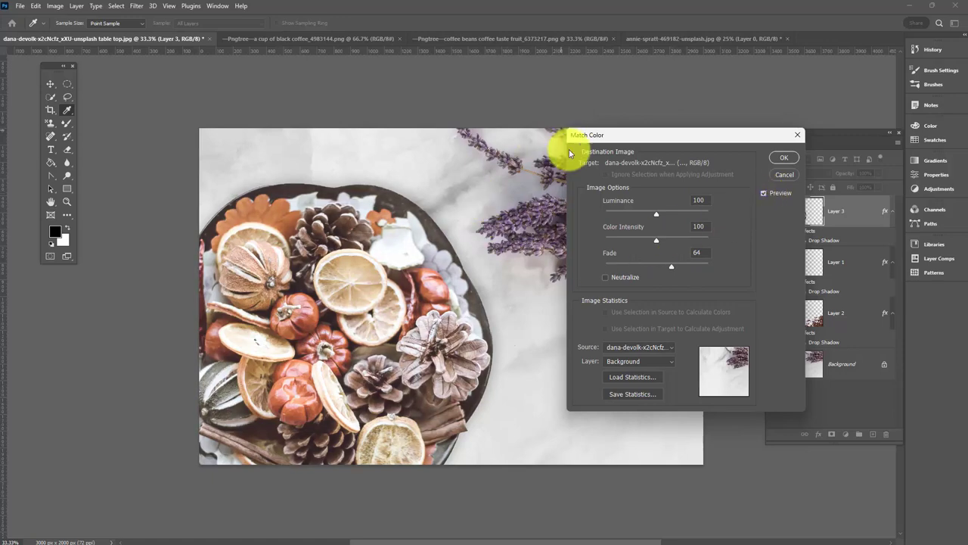
Lower Luminance to 80 with Color Intensity 111 and apply the colour match.
drag(628, 135, 730, 205)
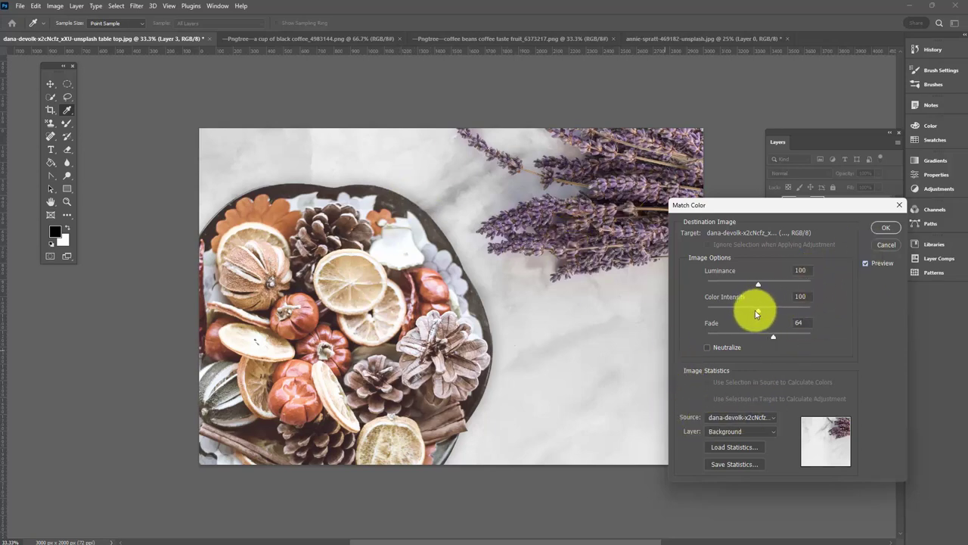
drag(754, 286, 770, 340)
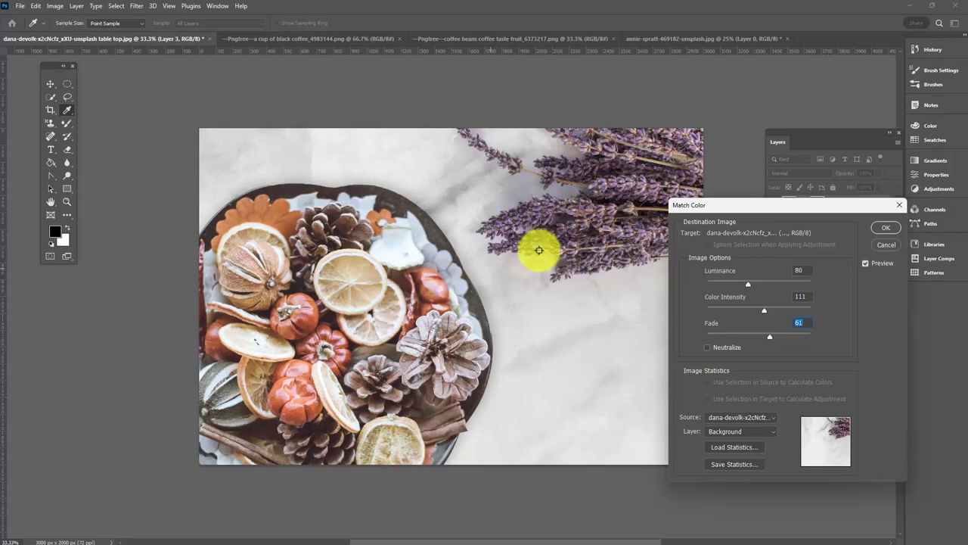
click(887, 228)
Apply the colour match, then delete the unused Layer 2 and Layer 1, keeping the bowl and Background.
key(v)
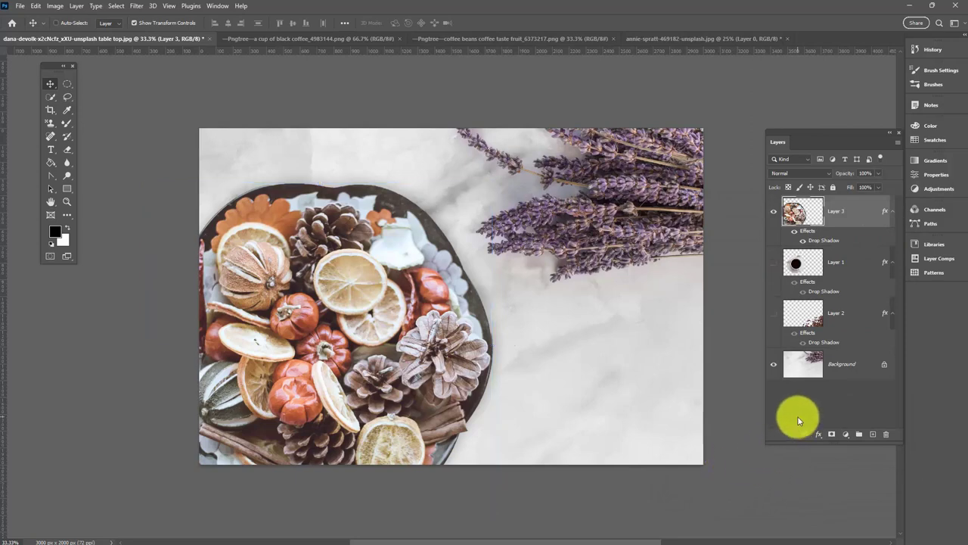
click(798, 420)
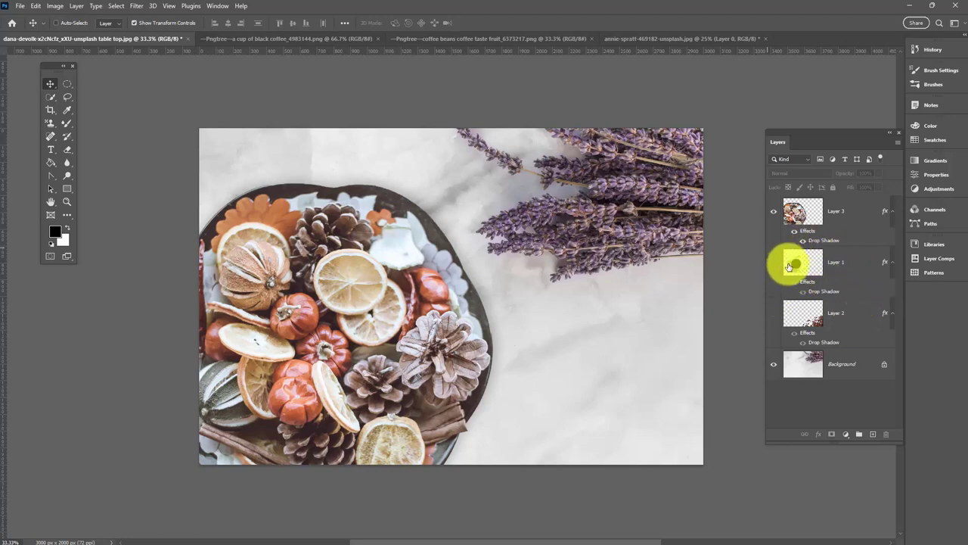
click(857, 315)
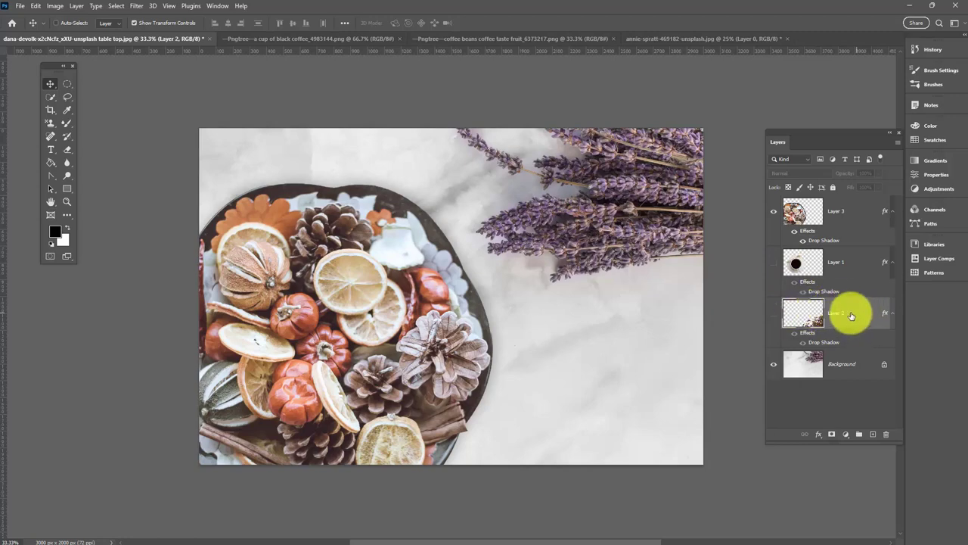
drag(850, 316, 889, 435)
click(865, 261)
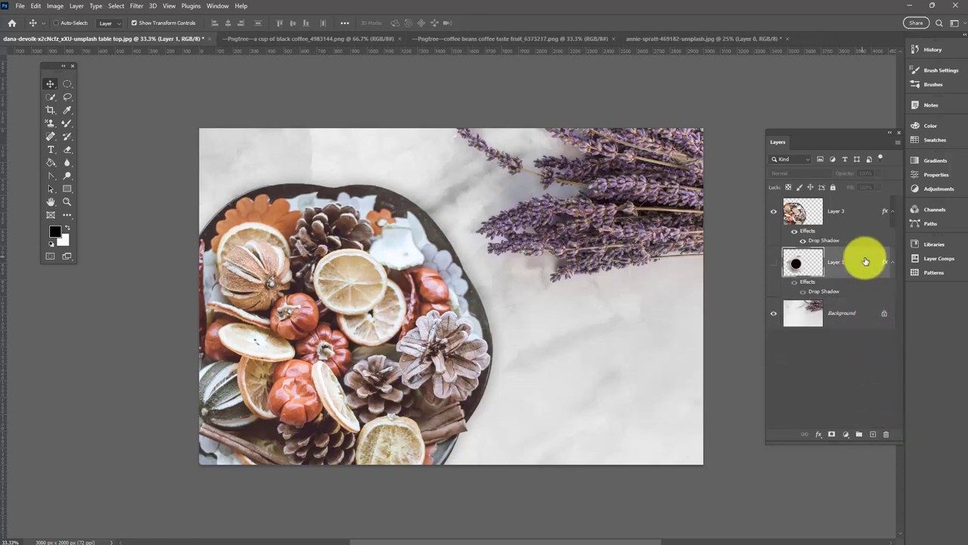
drag(866, 261, 886, 434)
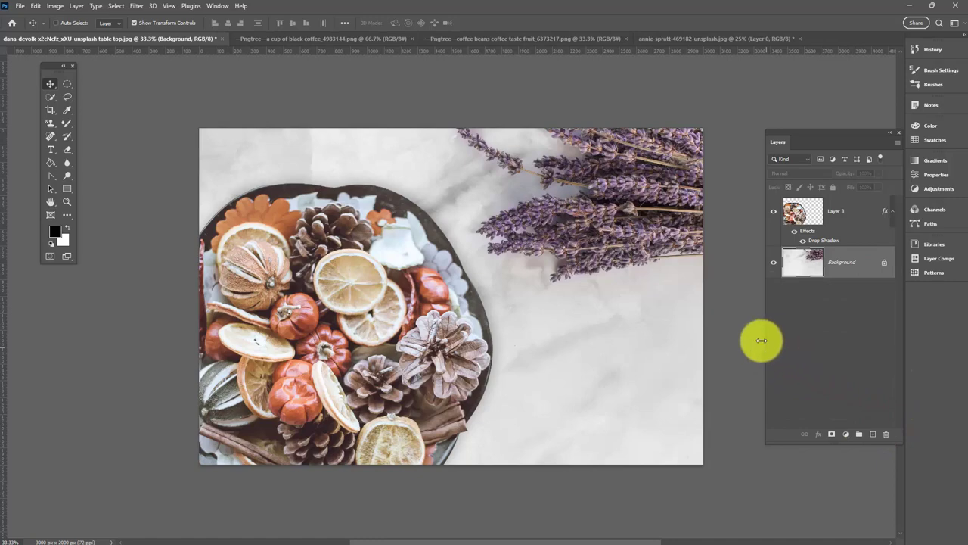